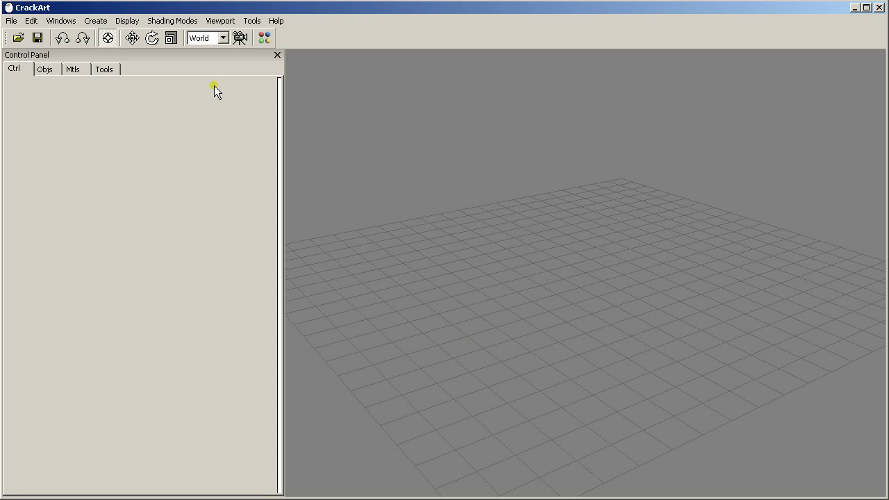
Open the mayan_skull.sceng scene file.
click(12, 20)
click(21, 46)
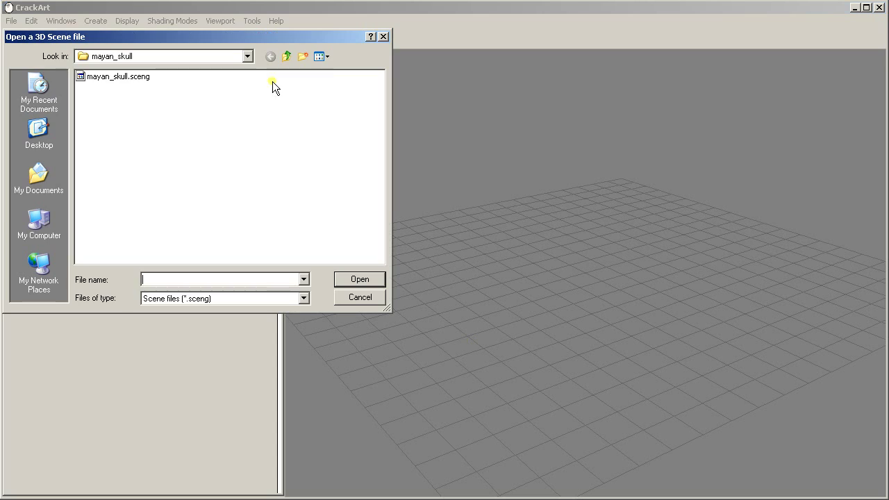
double_click(104, 76)
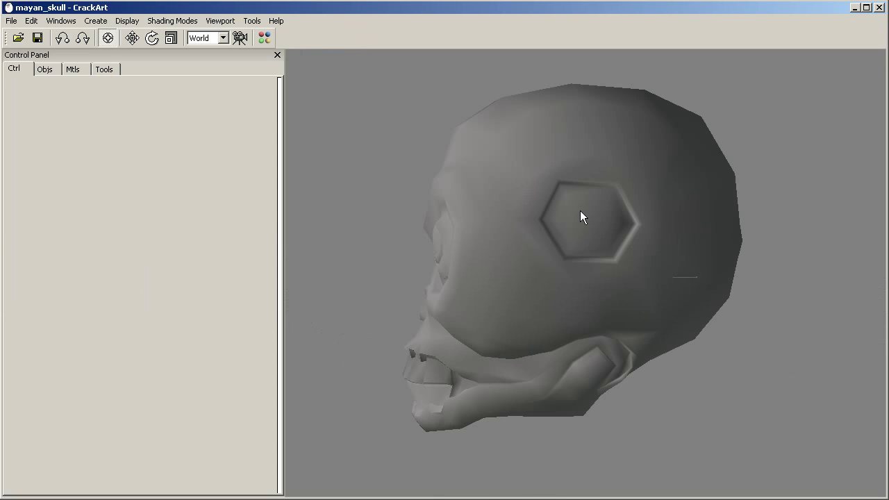
Apply a SubDivide modifier with 3 iterations to the skull mesh and deselect it.
mouse_move(581, 217)
mouse_down()
mouse_move(565, 287)
mouse_move(659, 271)
mouse_move(574, 283)
mouse_up()
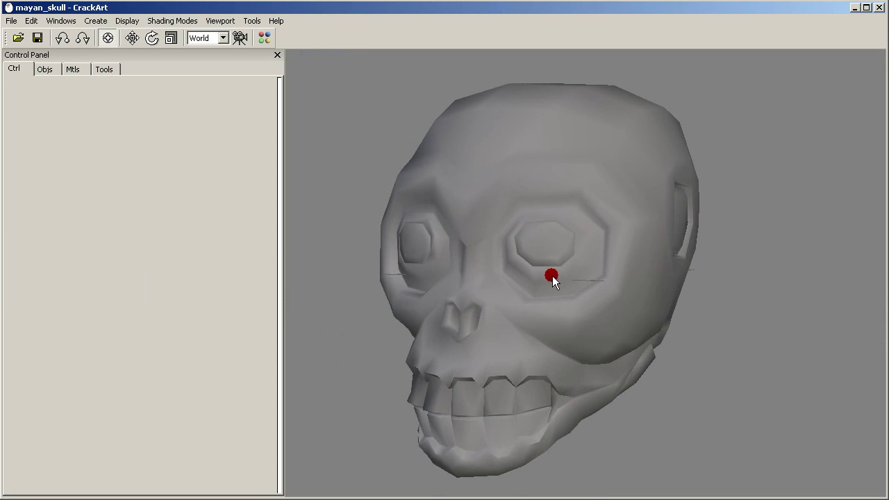
click(552, 277)
click(379, 241)
click(44, 69)
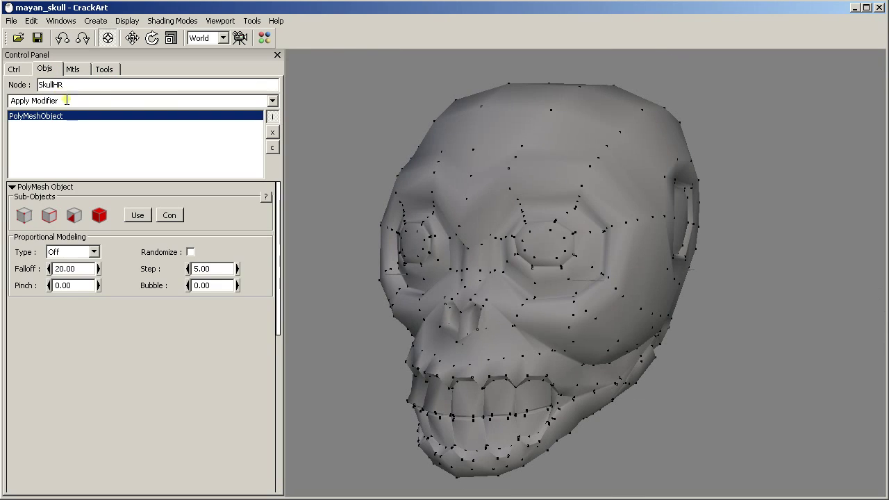
click(66, 101)
click(272, 101)
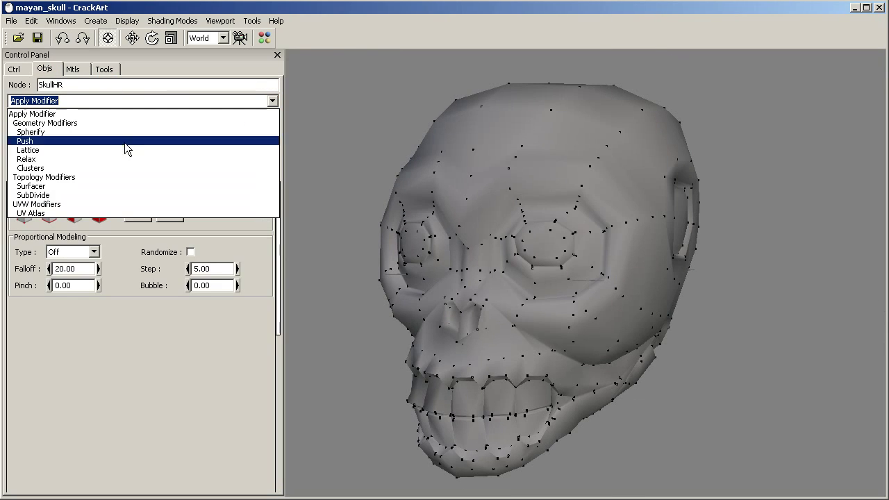
click(122, 197)
click(158, 215)
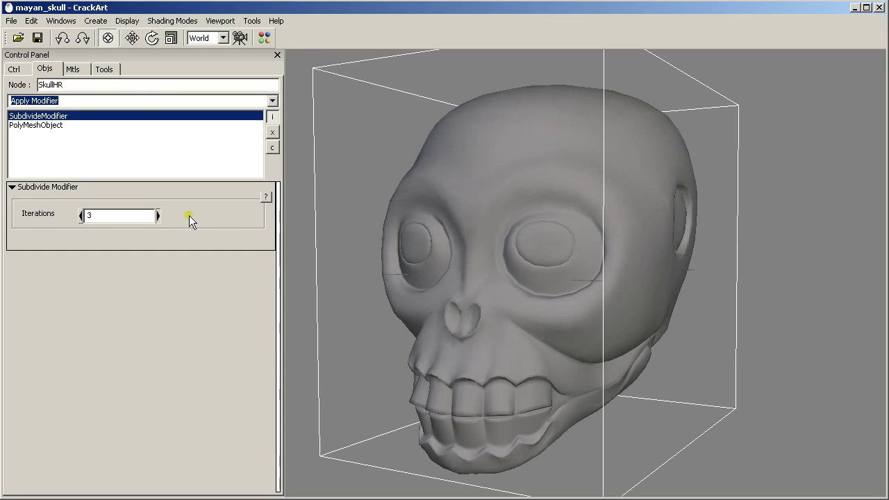
click(338, 207)
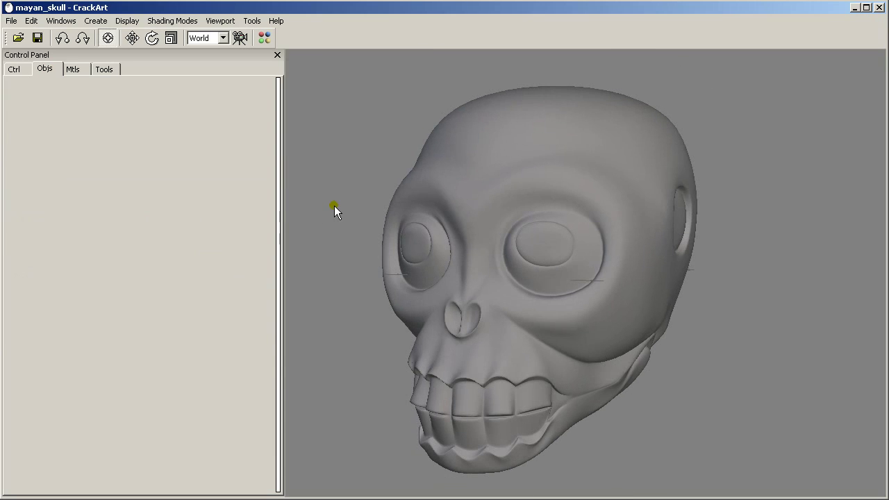
Create a Texture Painting scene tool and add the skull as its paint object.
click(104, 70)
click(96, 82)
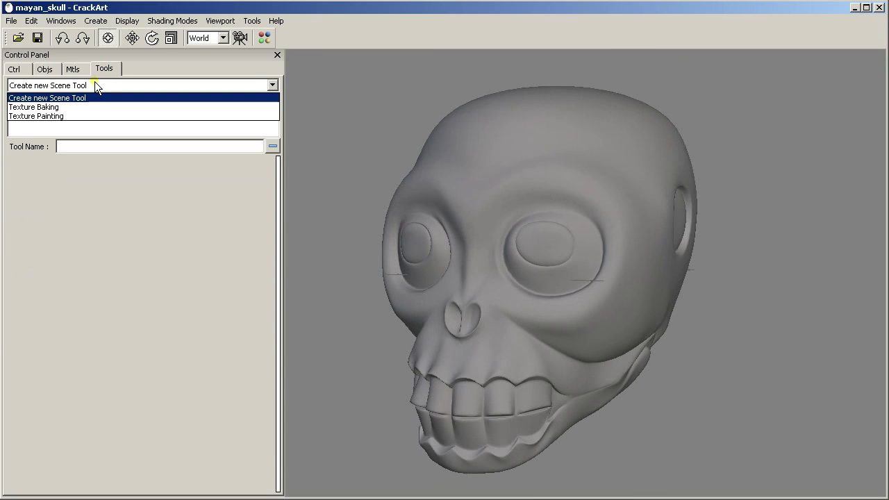
click(61, 115)
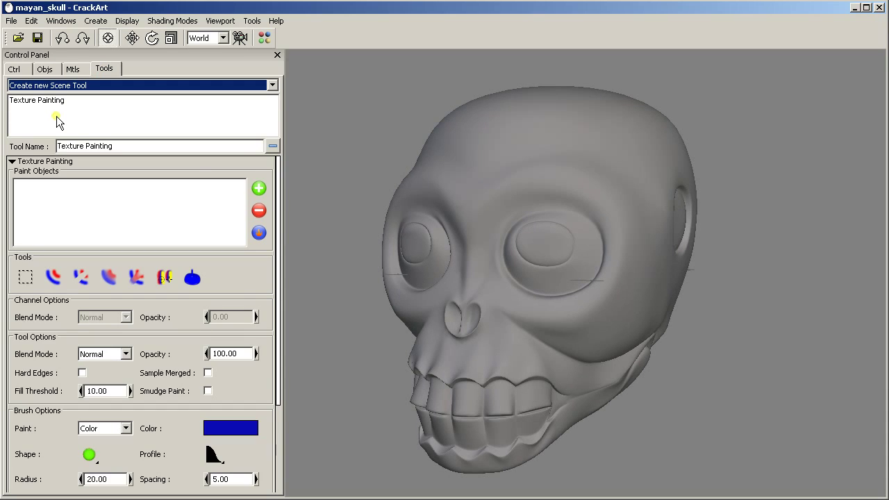
click(258, 188)
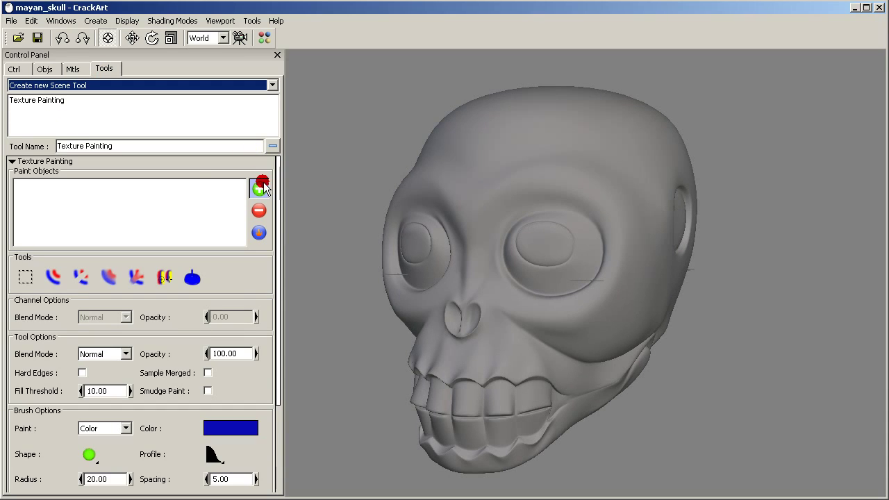
click(533, 182)
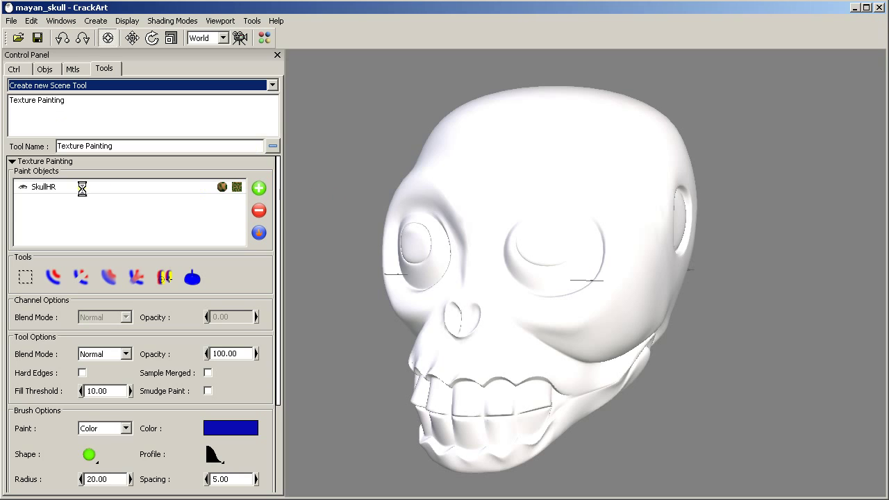
Create a new paint channel on SkullHR with a width of 2048, a transparent canvas and an 8 x 8 check pattern background.
right_click(81, 188)
click(109, 205)
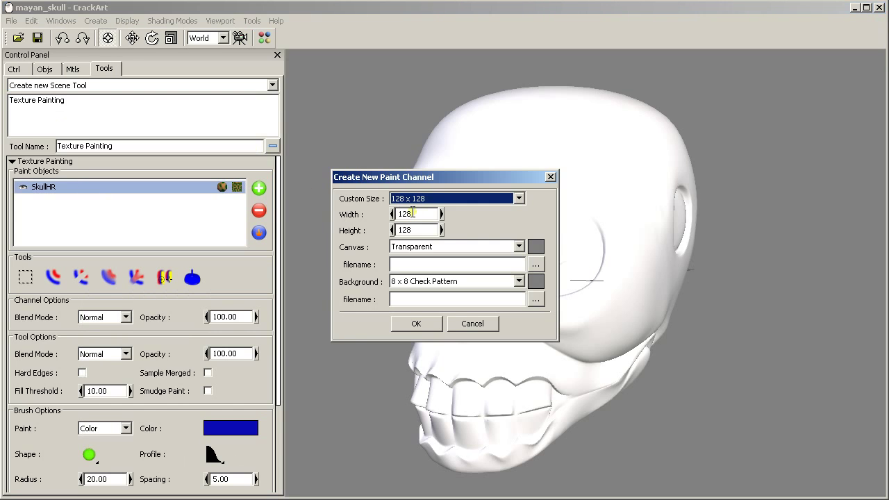
click(413, 214)
text(204)
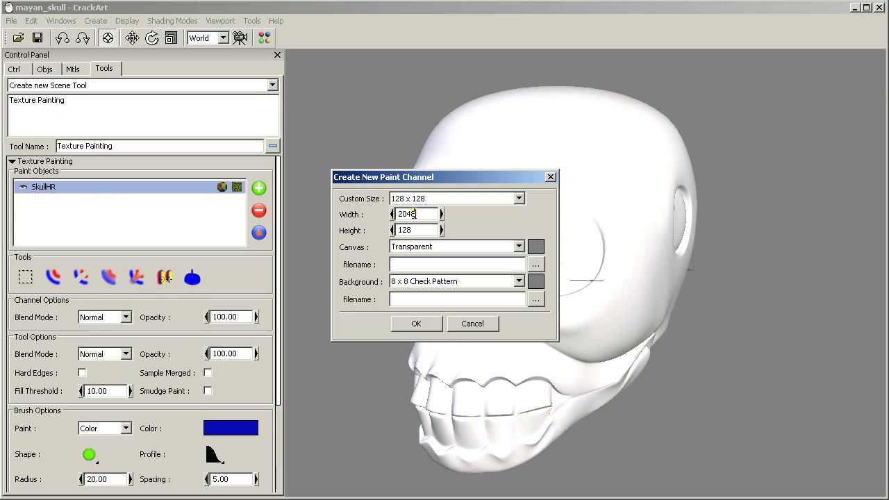
double_click(415, 230)
click(414, 324)
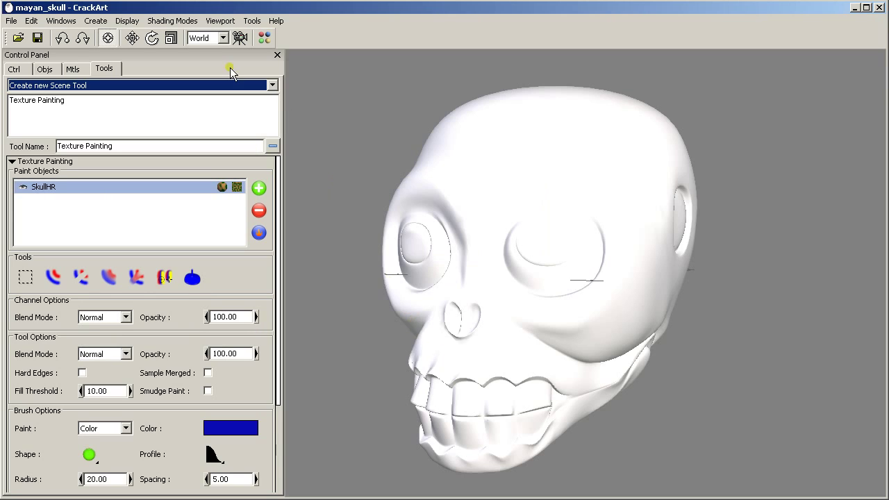
Switch the viewport to Textured shading and turn the skull to face the view.
click(171, 24)
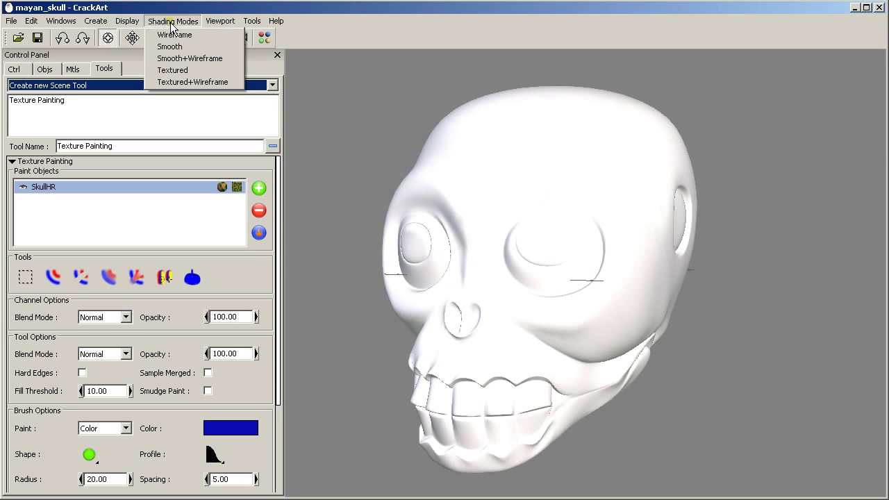
click(169, 70)
mouse_move(469, 262)
alt+mouse_down()
mouse_move(491, 254)
mouse_move(471, 272)
alt+mouse_up()
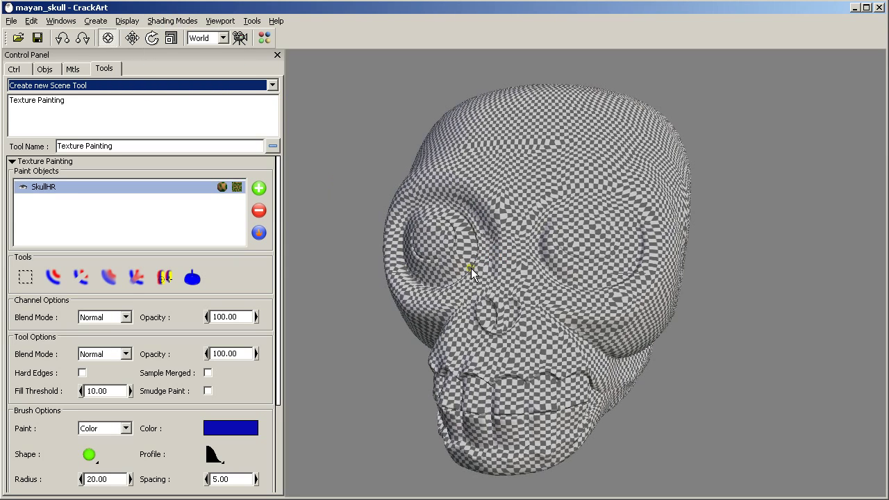
Paint a blue brush stroke down through the skull's right eye socket and a red stroke from the forehead to the nose.
click(52, 275)
mouse_move(481, 139)
mouse_down()
mouse_move(433, 259)
mouse_move(434, 329)
mouse_up()
click(237, 429)
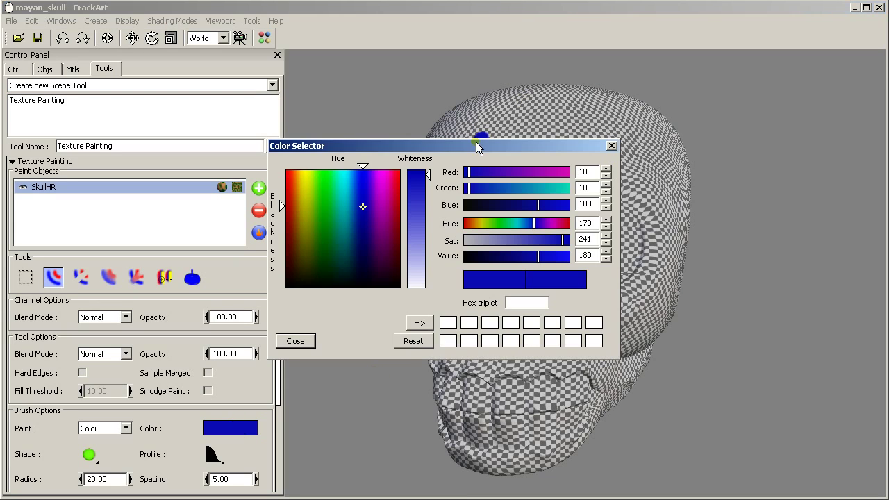
mouse_move(476, 146)
mouse_down()
mouse_move(770, 225)
mouse_move(875, 325)
mouse_move(886, 377)
mouse_move(876, 339)
mouse_up()
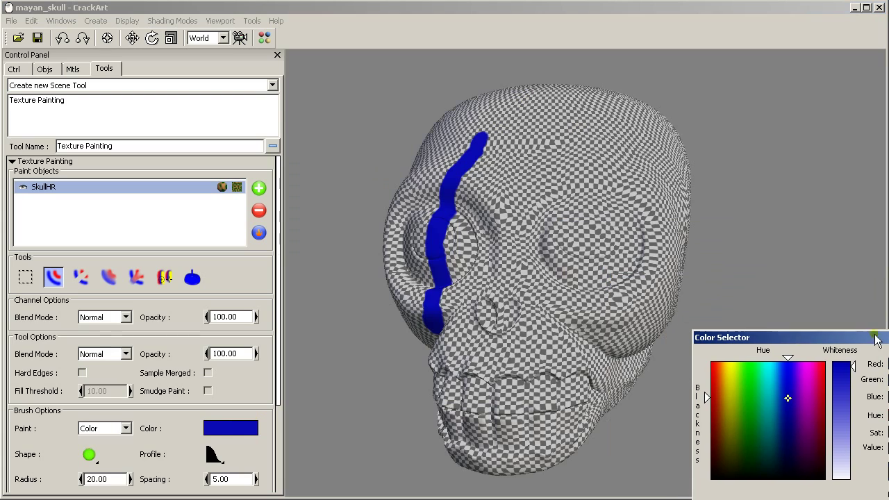
drag(725, 375, 710, 363)
mouse_move(522, 132)
mouse_down()
mouse_move(476, 268)
mouse_move(476, 351)
mouse_up()
Set the brush radius to 35 and paint a yellow stroke from the forehead down beside the nose.
drag(277, 338, 273, 416)
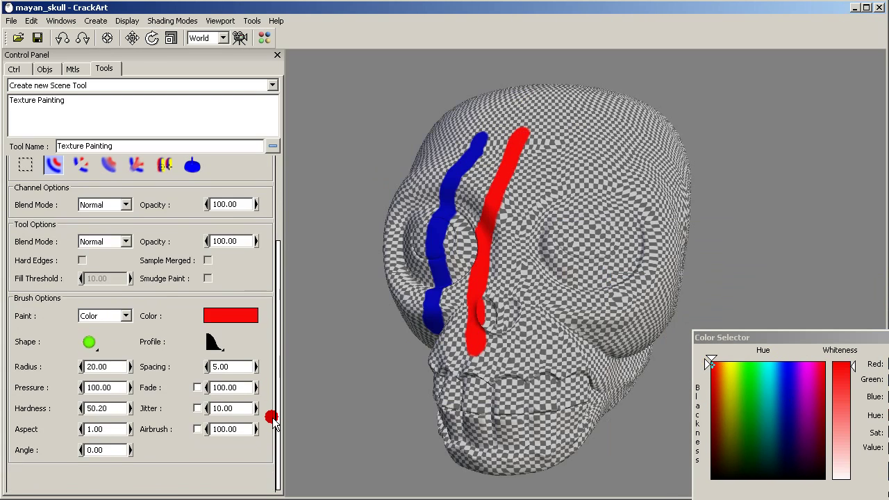
click(130, 367)
click(732, 367)
mouse_move(566, 143)
mouse_down()
mouse_move(536, 285)
mouse_move(540, 355)
mouse_up()
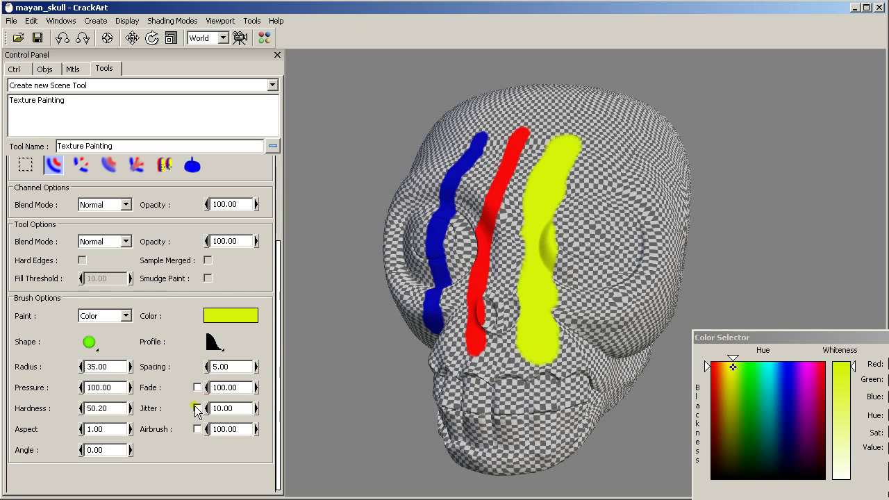
Paint a jittered yellow stroke over the left eye socket, then raise jitter to 39 and paint an orange stroke down to the nose.
drag(611, 158, 608, 351)
drag(255, 402, 262, 416)
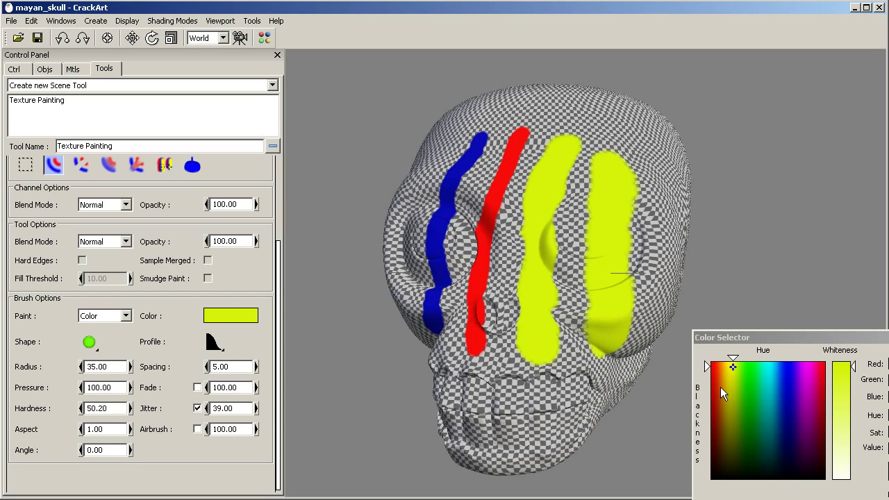
click(719, 384)
drag(508, 158, 489, 337)
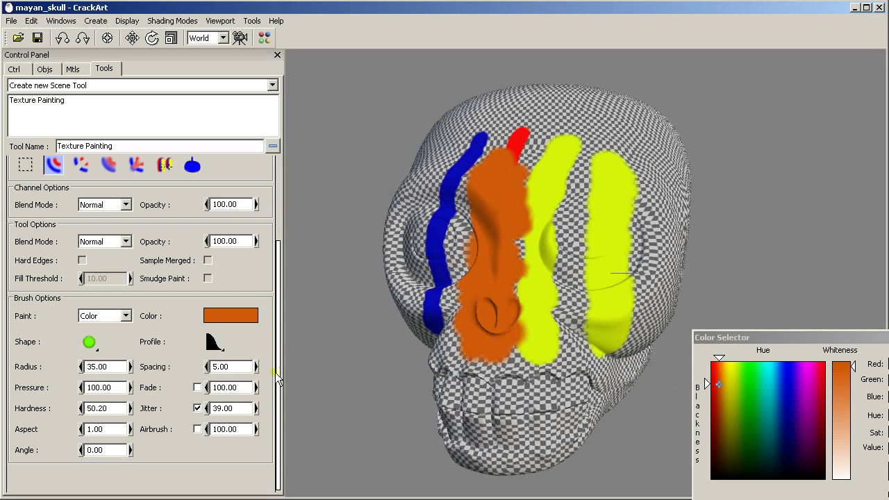
Enable brush fade and paint fading orange strokes over the brow and upper jaw, plus green strokes across the left brow.
click(197, 388)
mouse_move(545, 186)
mouse_down()
mouse_move(569, 204)
mouse_move(567, 325)
mouse_move(641, 196)
mouse_move(636, 317)
mouse_move(617, 342)
mouse_move(581, 352)
mouse_move(488, 438)
mouse_up()
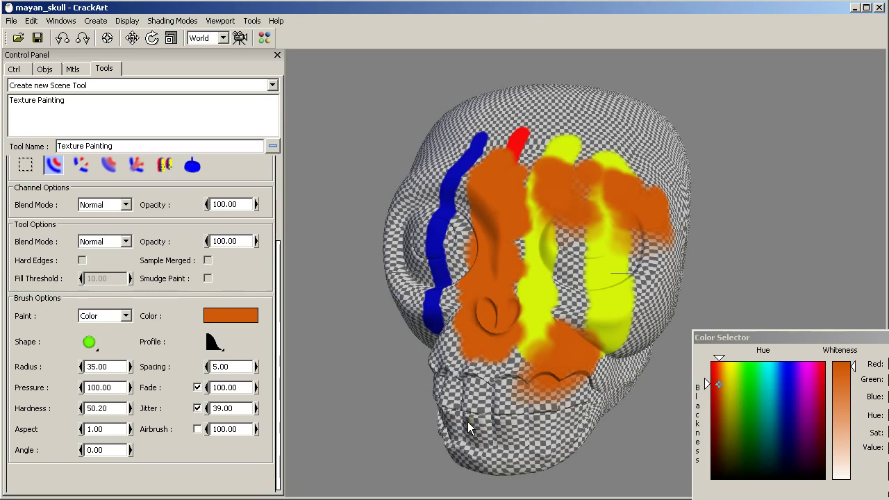
click(753, 375)
mouse_move(583, 218)
mouse_down()
mouse_move(504, 220)
mouse_move(647, 186)
mouse_move(506, 181)
mouse_up()
middle_drag(497, 342, 555, 340)
Turn off fade and jitter, lower the brush pressure to 9, and paint green across the upper forehead.
click(197, 388)
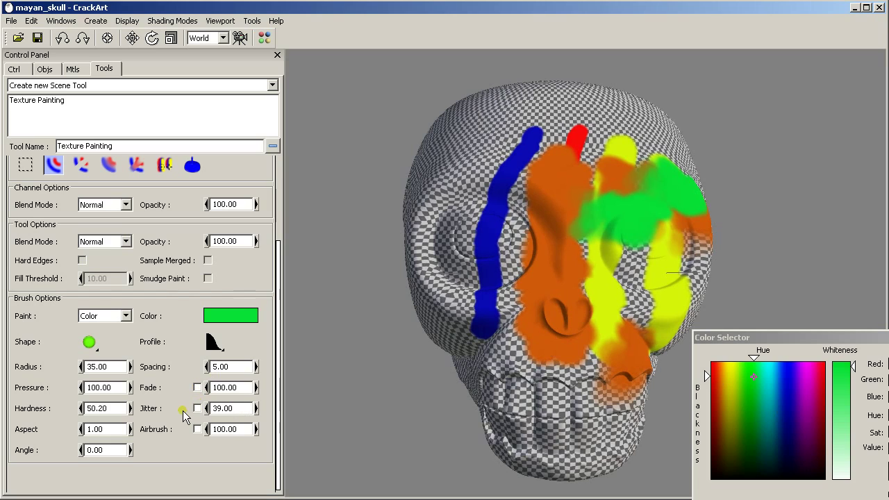
drag(129, 388, 14, 390)
mouse_move(555, 117)
mouse_down()
mouse_move(532, 133)
mouse_move(488, 118)
mouse_move(460, 128)
mouse_up()
Change the brush color to cyan and paint over the skull's right eye socket at low pressure.
click(769, 368)
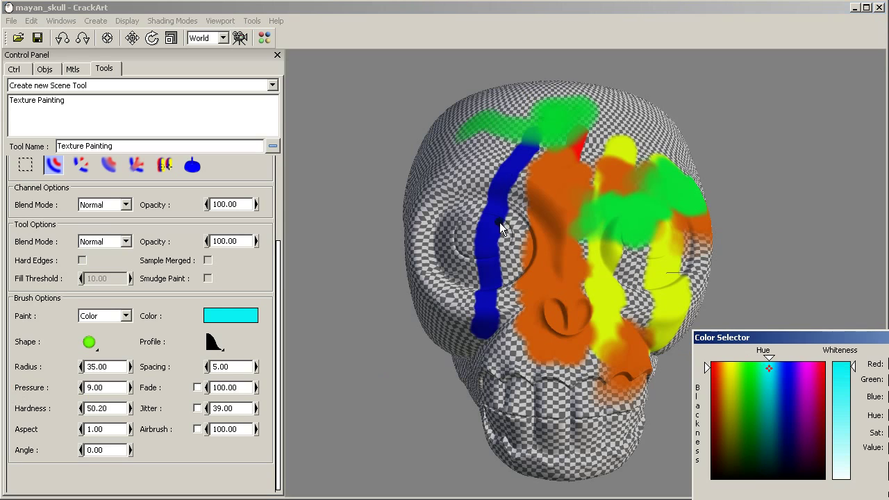
mouse_move(500, 226)
mouse_down()
mouse_move(437, 227)
mouse_move(424, 247)
mouse_move(440, 261)
mouse_move(469, 244)
mouse_move(486, 327)
mouse_up()
mouse_move(486, 327)
middle_down()
mouse_move(594, 295)
mouse_move(516, 295)
mouse_move(504, 304)
middle_up()
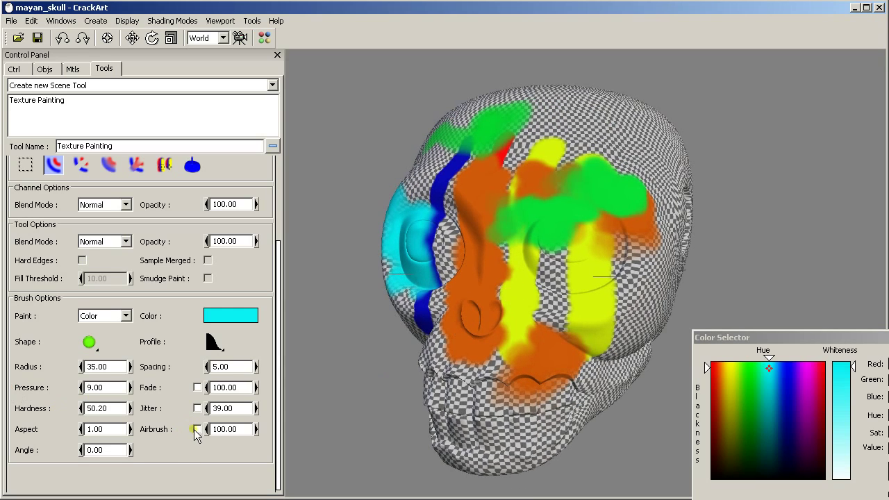
Enable the airbrush option and spray cyan over the skull's teeth.
click(197, 429)
mouse_move(463, 413)
mouse_down()
mouse_move(504, 434)
mouse_move(555, 406)
mouse_move(545, 434)
mouse_move(490, 406)
mouse_up()
middle_drag(491, 406, 331, 376)
middle_drag(603, 240, 566, 253)
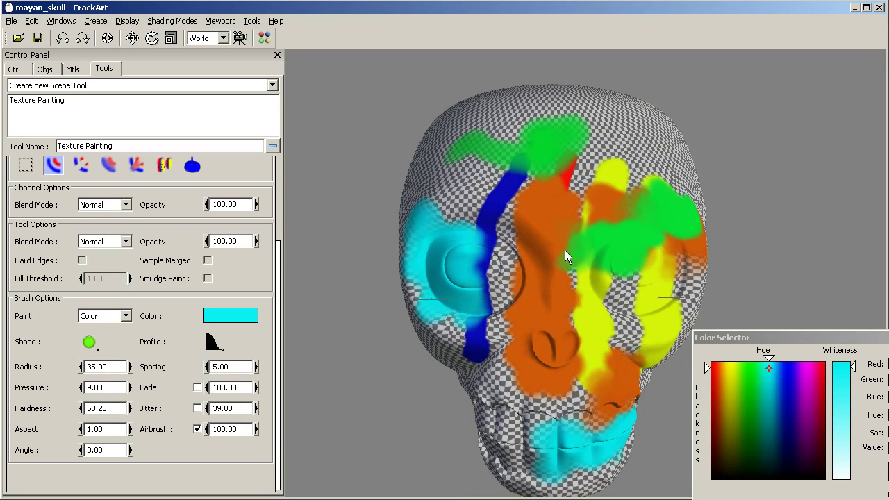
Set the eraser's pressure to 100 and erase the upper part of the green paint on the forehead.
click(79, 165)
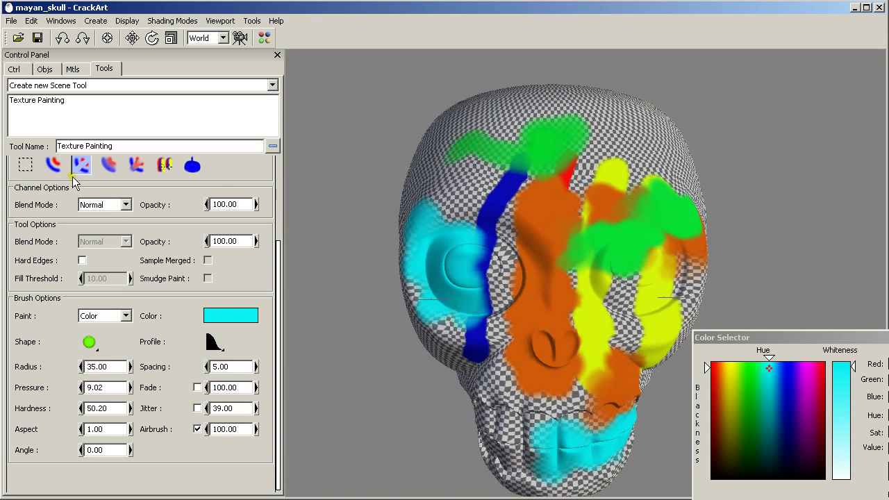
click(131, 387)
drag(131, 388, 306, 382)
mouse_move(444, 149)
mouse_down()
mouse_move(510, 129)
mouse_move(497, 154)
mouse_move(556, 125)
mouse_move(596, 120)
mouse_up()
middle_drag(579, 186, 565, 192)
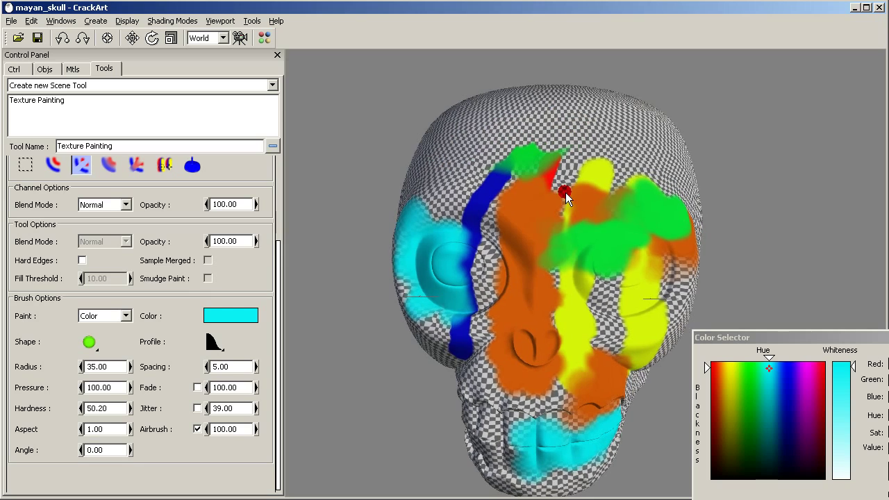
Blur the edges of the blue stroke above the skull's right eye socket.
click(109, 165)
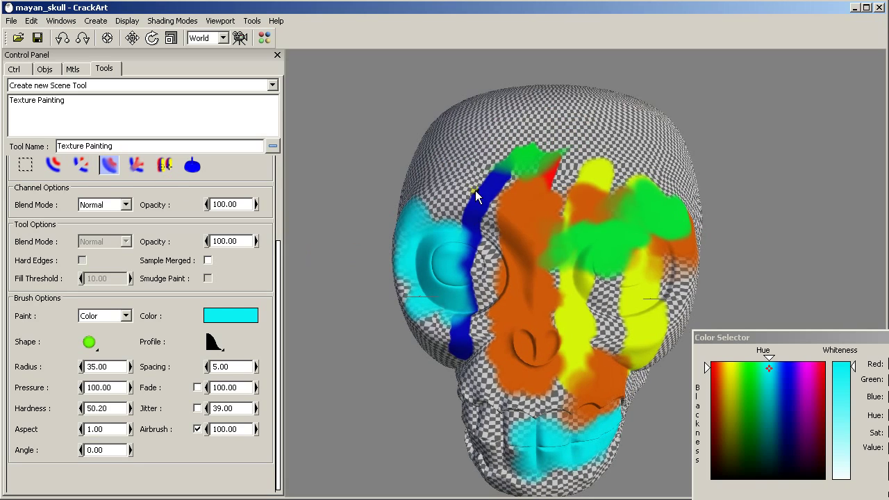
mouse_move(488, 177)
mouse_down()
mouse_move(476, 254)
mouse_move(484, 236)
mouse_up()
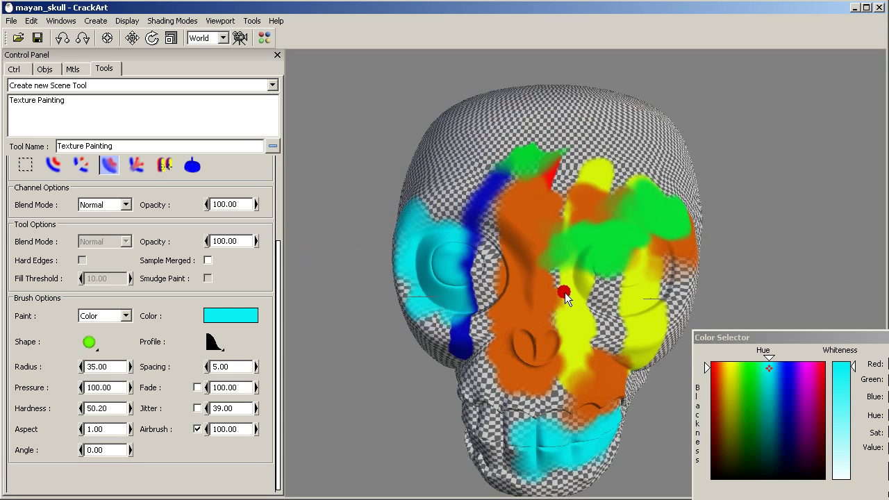
middle_drag(569, 214, 516, 263)
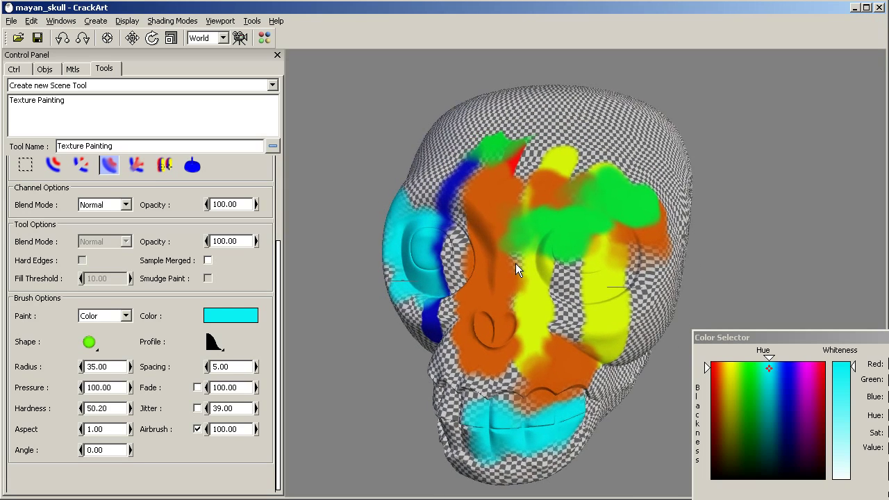
Smudge the green brow paint down to the nose and across to the skull's right temple.
click(136, 165)
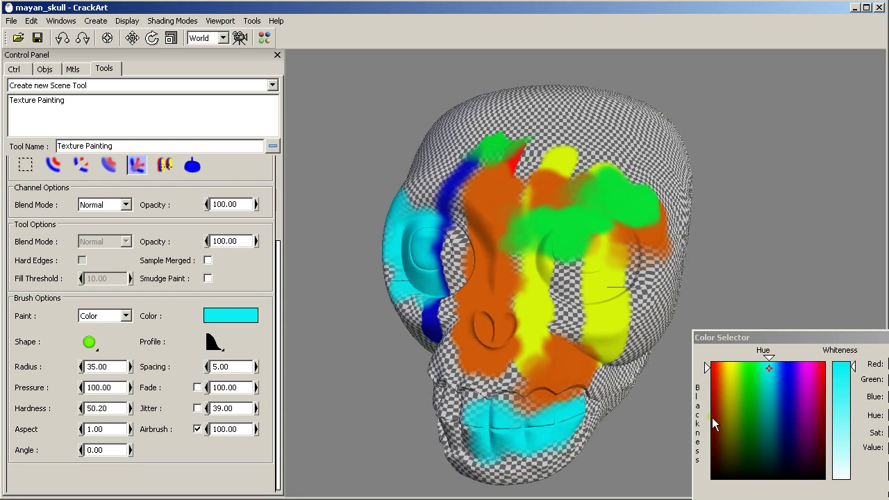
drag(519, 220, 490, 279)
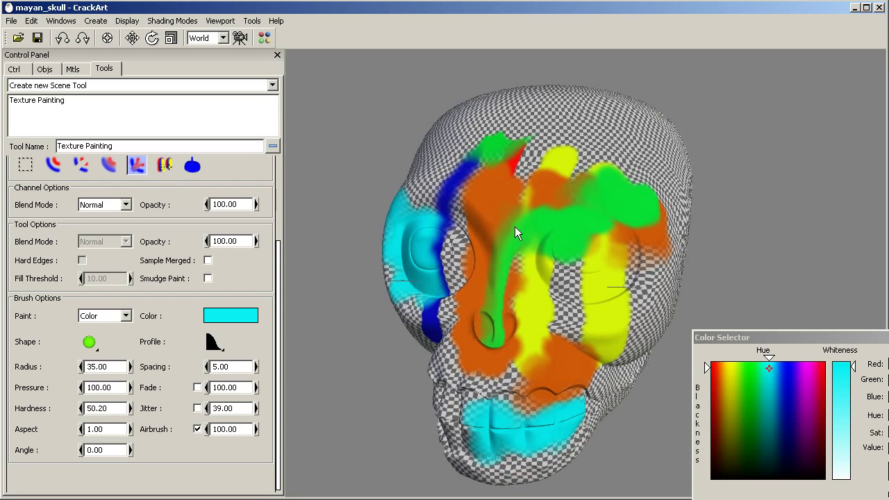
mouse_move(515, 232)
mouse_down()
mouse_move(485, 211)
mouse_move(409, 209)
mouse_up()
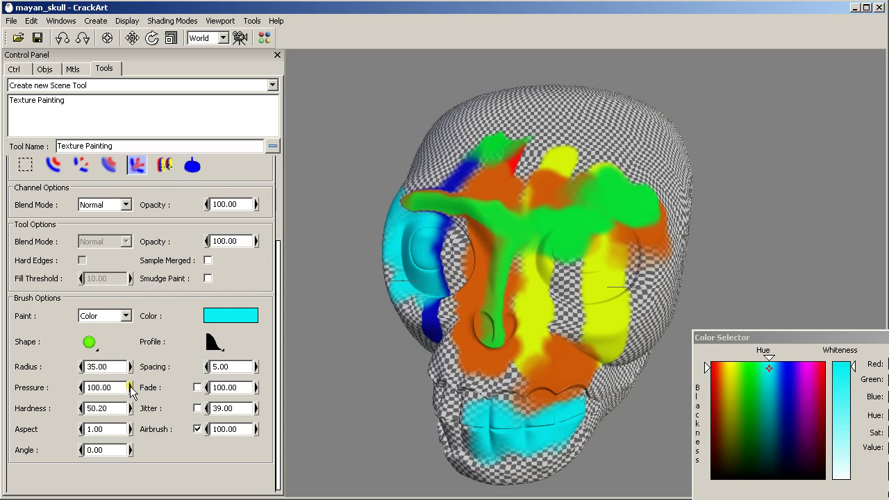
Set the pressure to 83, smudge green down beside the nose, and smudge red over the nose, left cheek and brow with Smudge Paint enabled.
drag(129, 387, 87, 387)
drag(542, 241, 536, 326)
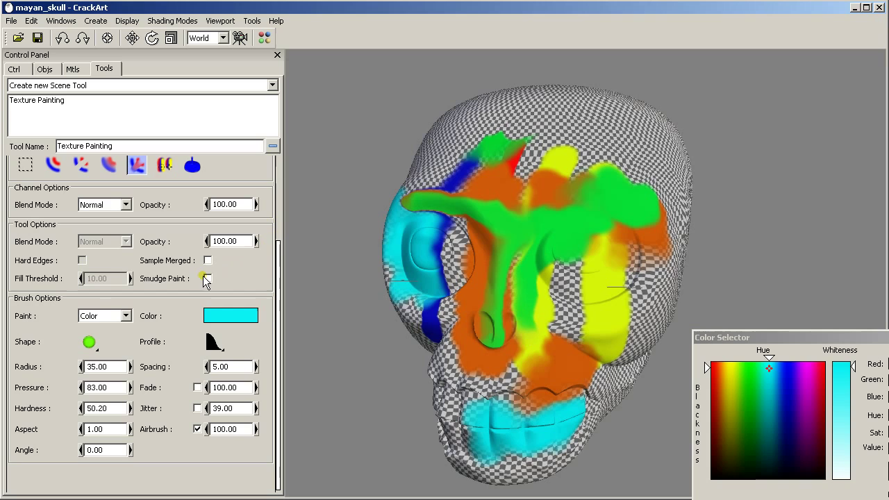
drag(773, 379, 689, 363)
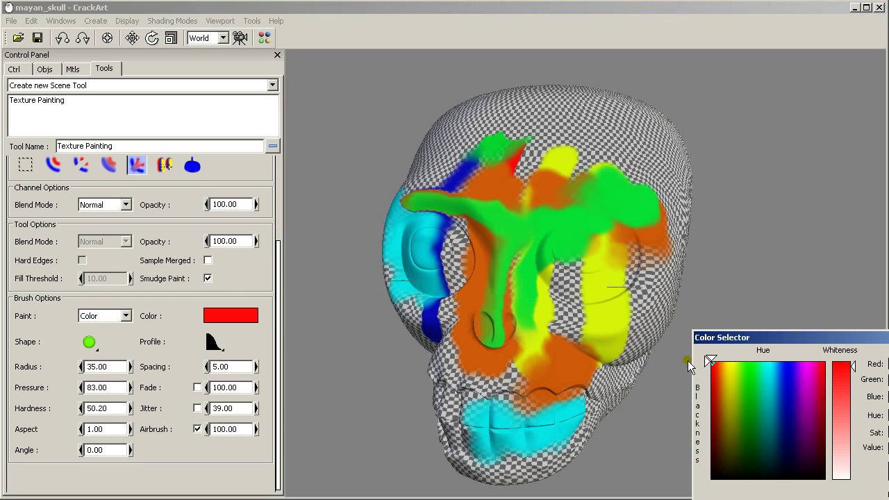
drag(599, 273, 555, 372)
drag(503, 329, 514, 263)
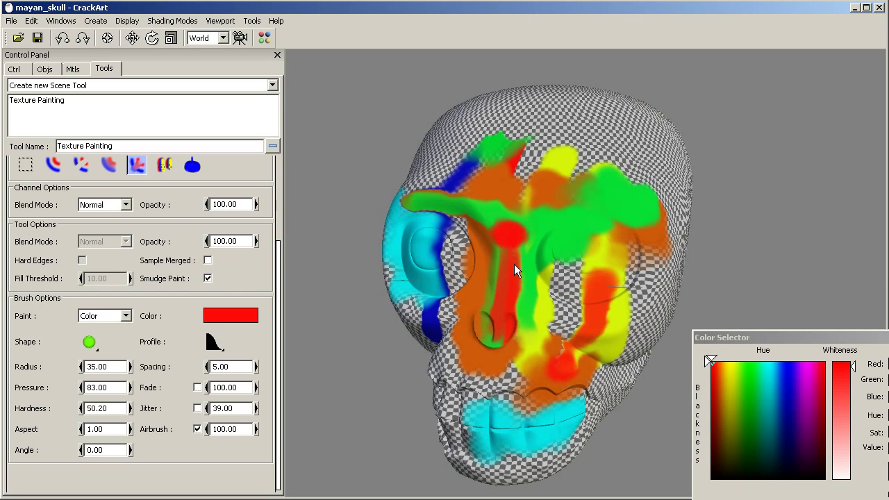
drag(608, 210, 505, 239)
Clone the painted nose and brow area onto the skull's right eye socket and its left cheek.
mouse_move(457, 280)
middle_down()
mouse_move(618, 200)
mouse_move(558, 201)
mouse_move(523, 220)
middle_up()
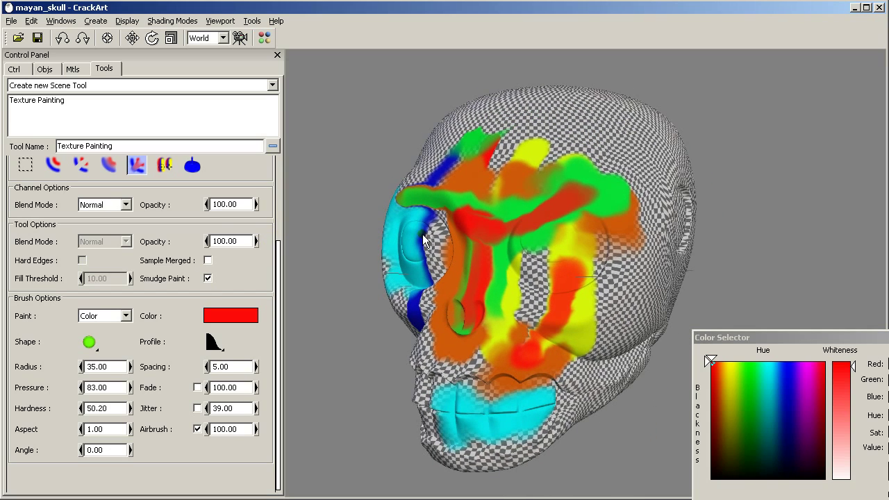
click(165, 164)
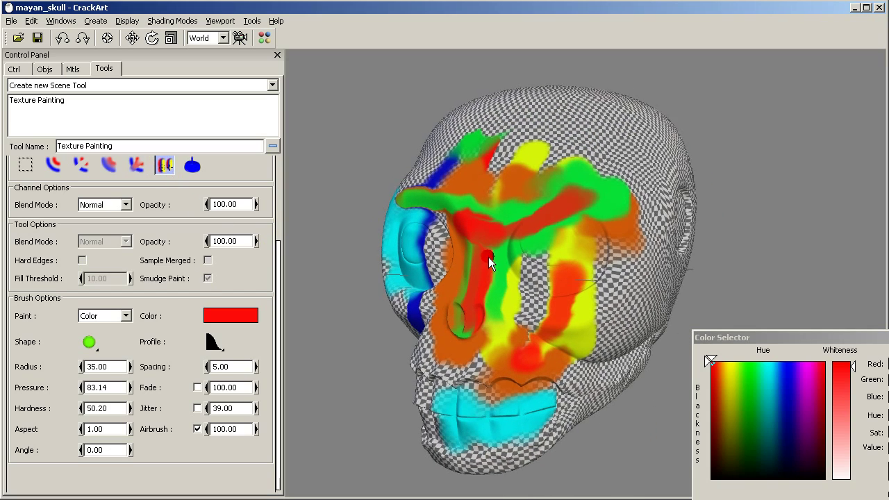
middle_drag(488, 257, 570, 252)
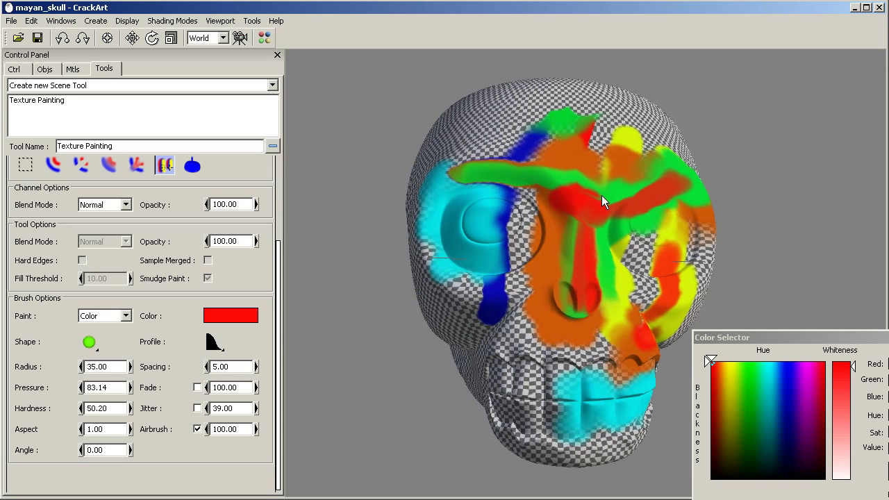
mouse_move(501, 250)
mouse_down()
mouse_move(502, 212)
mouse_move(460, 268)
mouse_move(465, 201)
mouse_move(436, 266)
mouse_move(558, 256)
mouse_up()
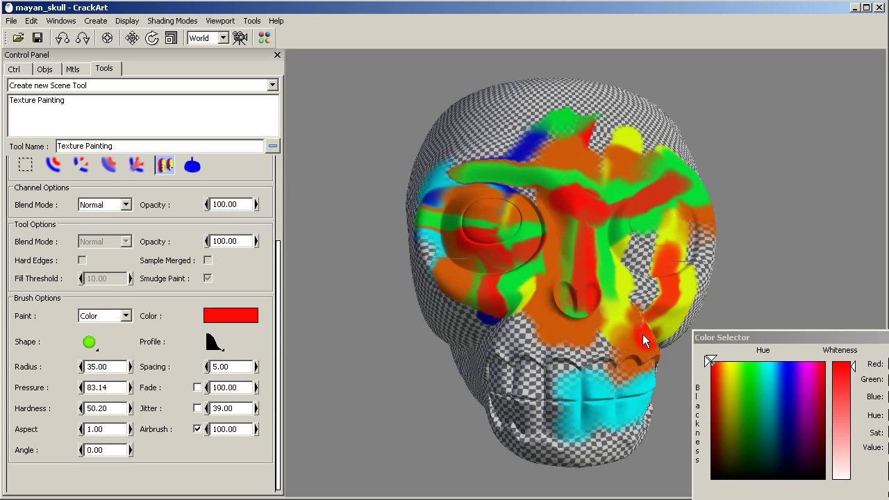
mouse_move(642, 334)
mouse_down()
mouse_move(619, 340)
mouse_move(645, 286)
mouse_up()
Fill parts of the cyan teeth, the red cheek patch and the yellow left cheek stroke with bright green using the Fill tool.
middle_drag(662, 312, 590, 314)
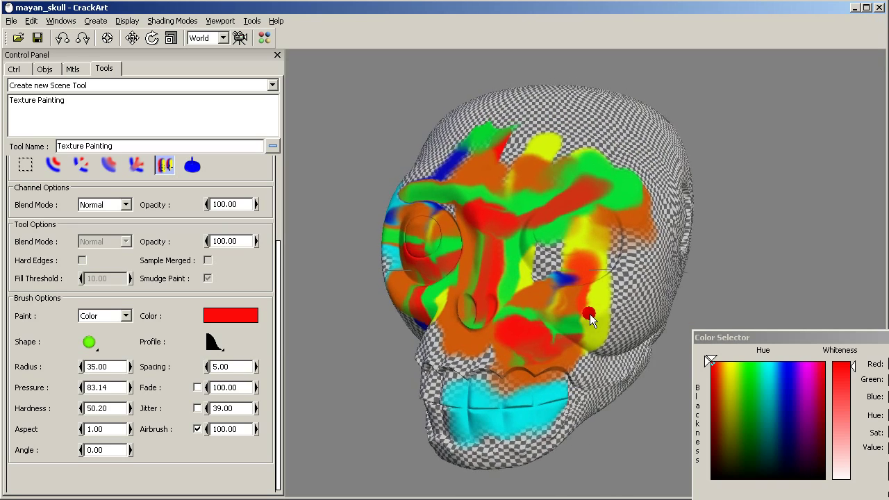
click(191, 165)
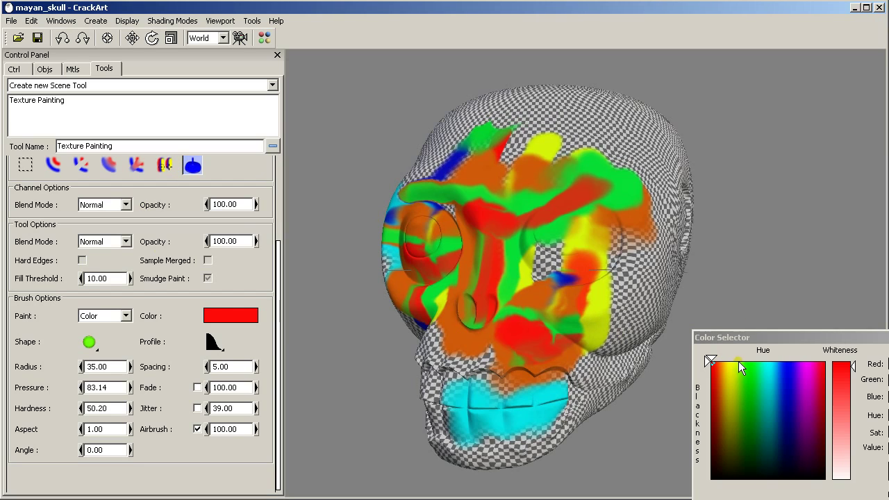
drag(737, 361, 748, 364)
click(583, 312)
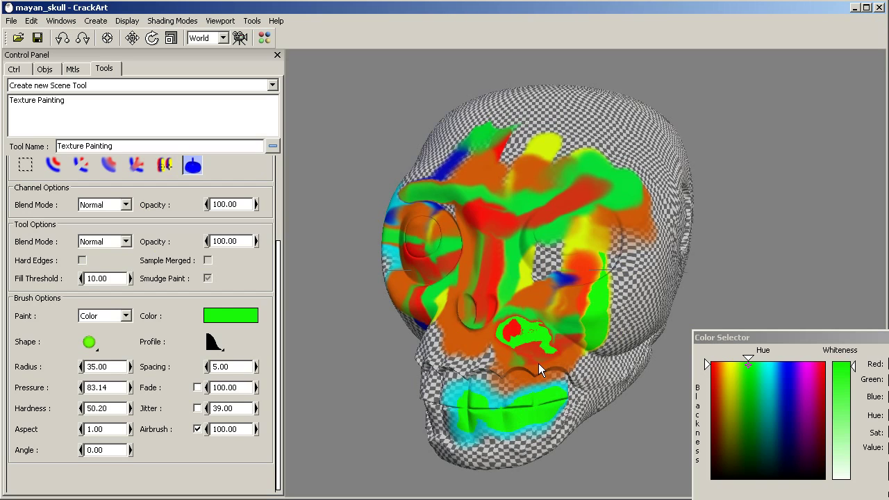
middle_drag(538, 363, 628, 358)
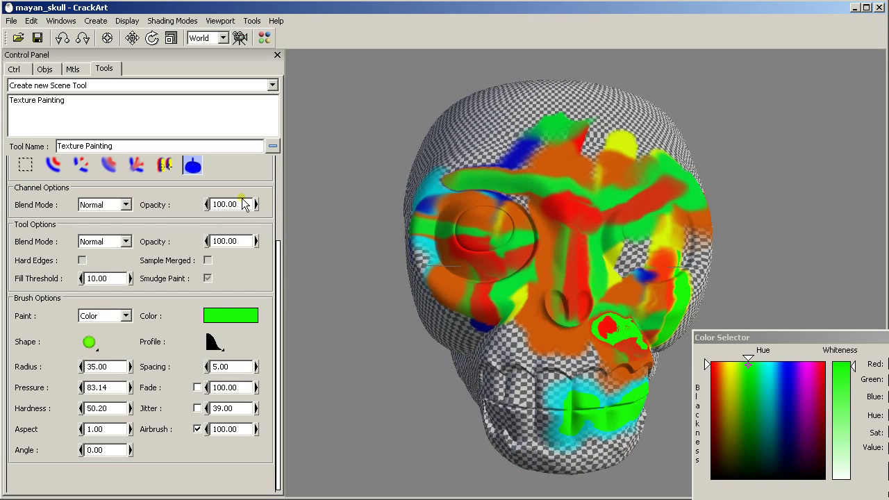
Switch the brush paint to Pattern and load bricks.png as the diffuse pattern bitmap for SkullHR.
mouse_move(277, 277)
mouse_down()
mouse_move(274, 179)
mouse_move(274, 255)
mouse_up()
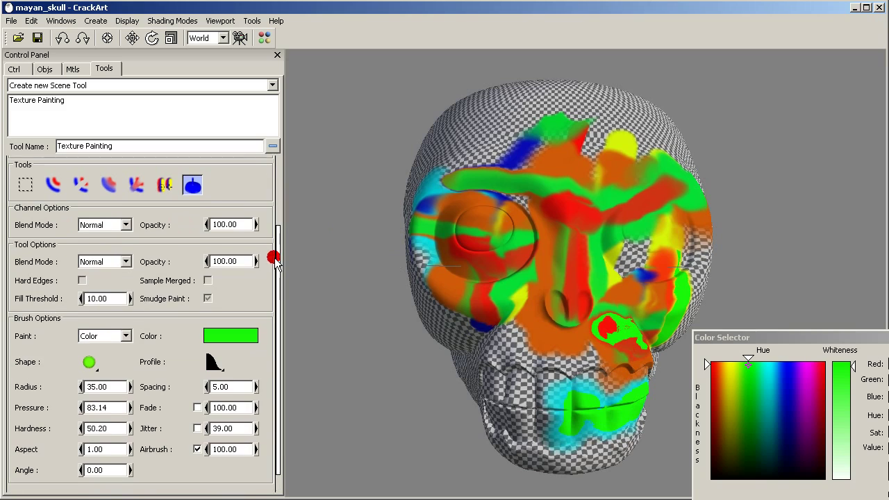
click(119, 336)
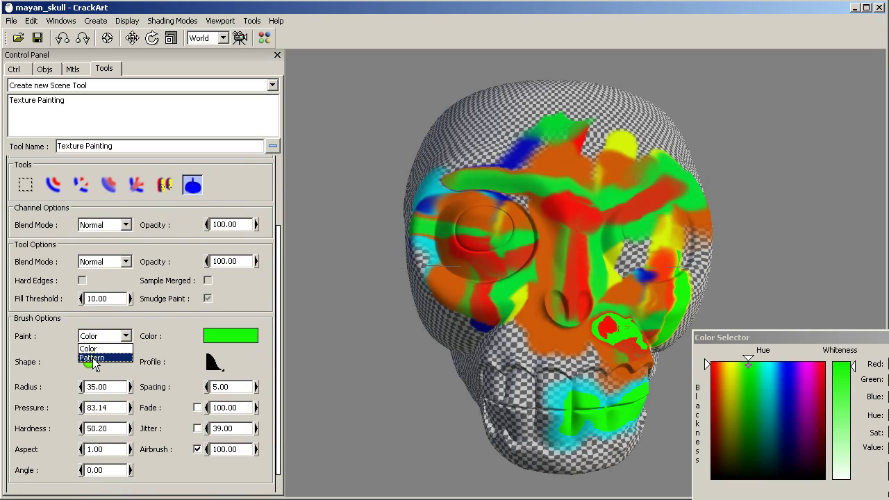
click(94, 360)
drag(274, 239, 276, 242)
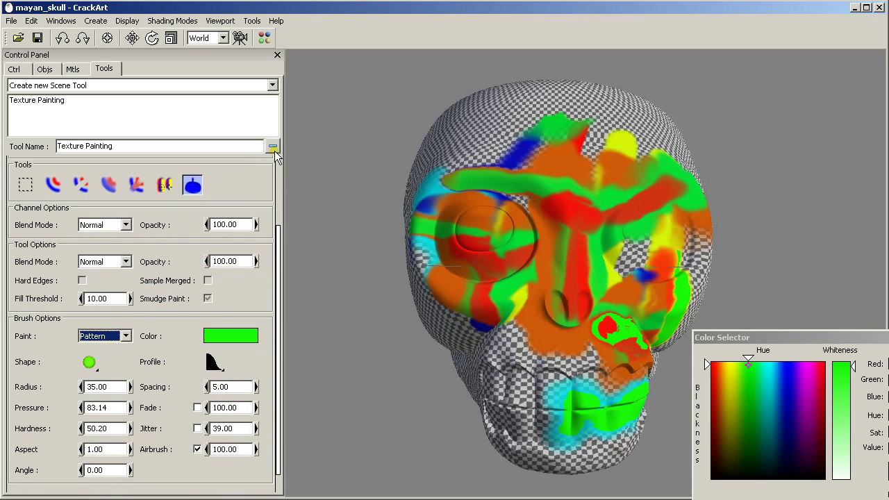
drag(274, 150, 273, 169)
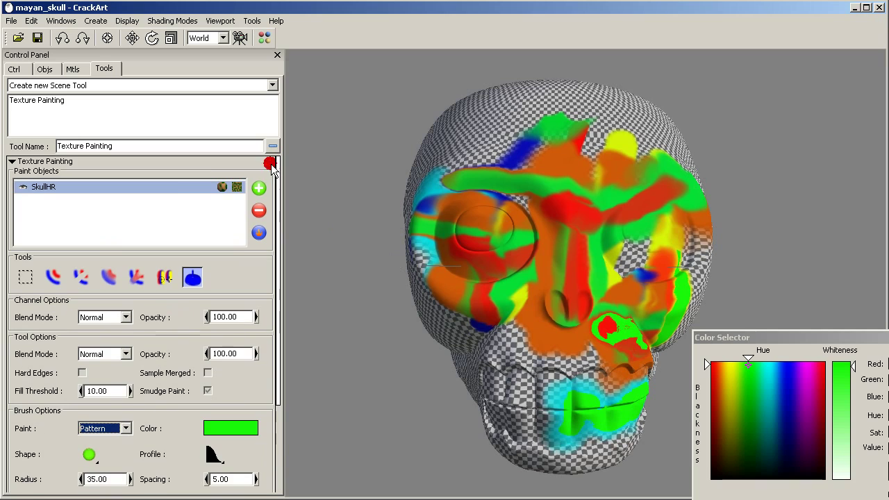
right_click(162, 183)
click(217, 428)
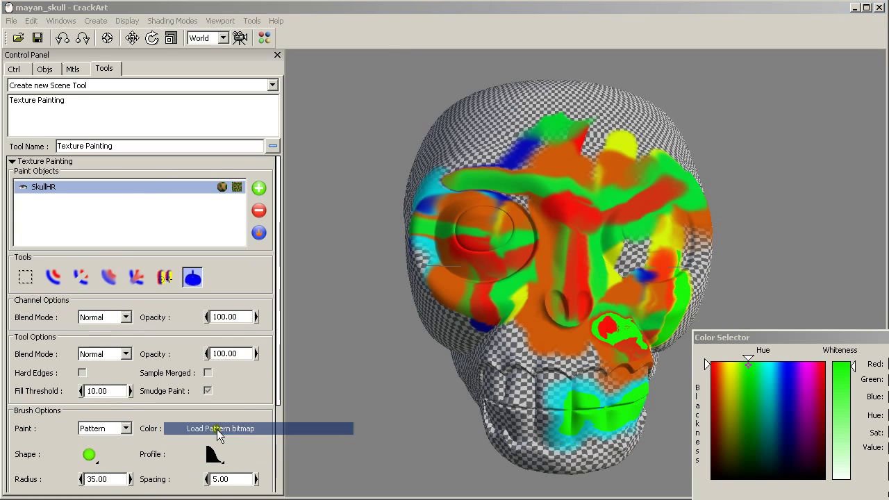
click(358, 279)
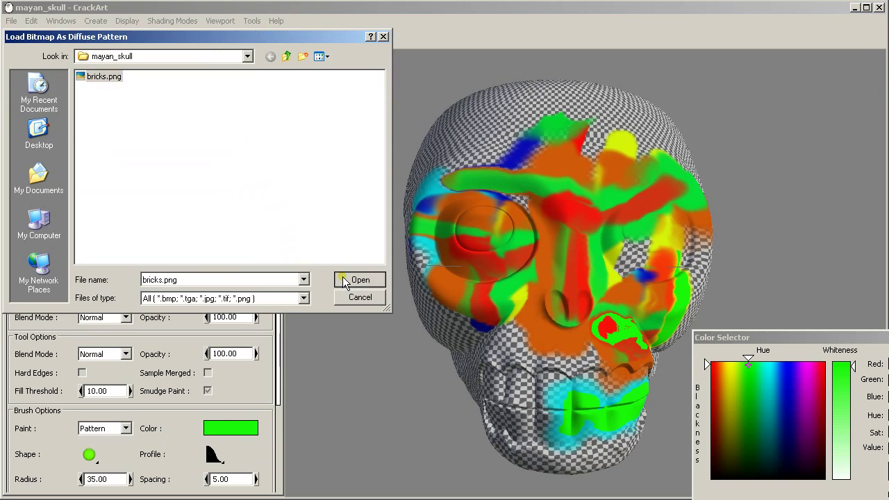
Paint the brick pattern with the brush across the nose bridge and left eye socket and over the back of the skull.
middle_drag(567, 289, 517, 289)
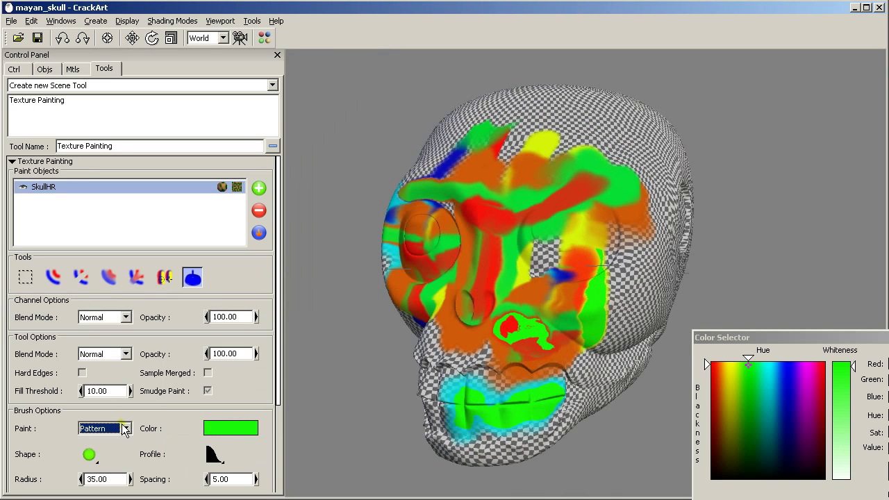
click(52, 276)
mouse_move(464, 242)
mouse_down()
mouse_move(494, 262)
mouse_move(537, 222)
mouse_move(612, 222)
mouse_up()
mouse_move(613, 222)
middle_down()
mouse_move(556, 290)
mouse_move(492, 282)
mouse_move(357, 290)
middle_up()
click(731, 173)
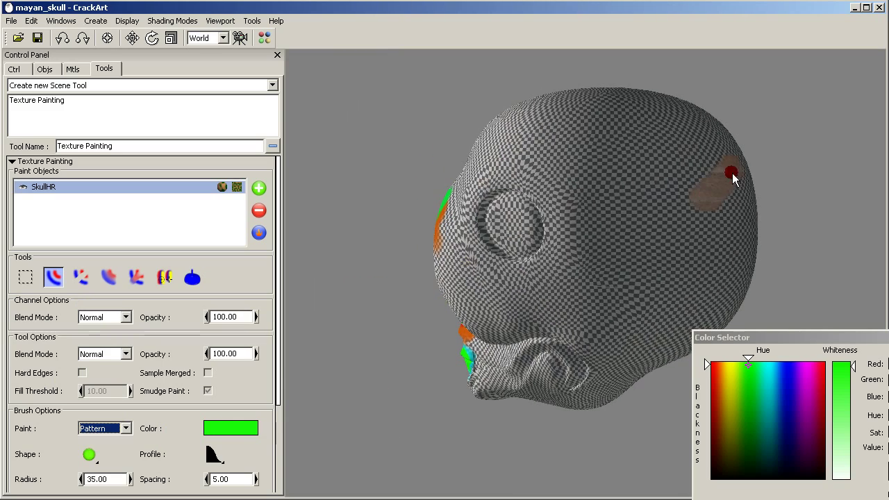
mouse_move(732, 173)
middle_down()
mouse_move(714, 238)
mouse_move(681, 238)
middle_up()
mouse_move(652, 227)
mouse_down()
mouse_move(659, 206)
mouse_move(669, 218)
mouse_move(674, 183)
mouse_move(614, 153)
mouse_move(652, 143)
mouse_up()
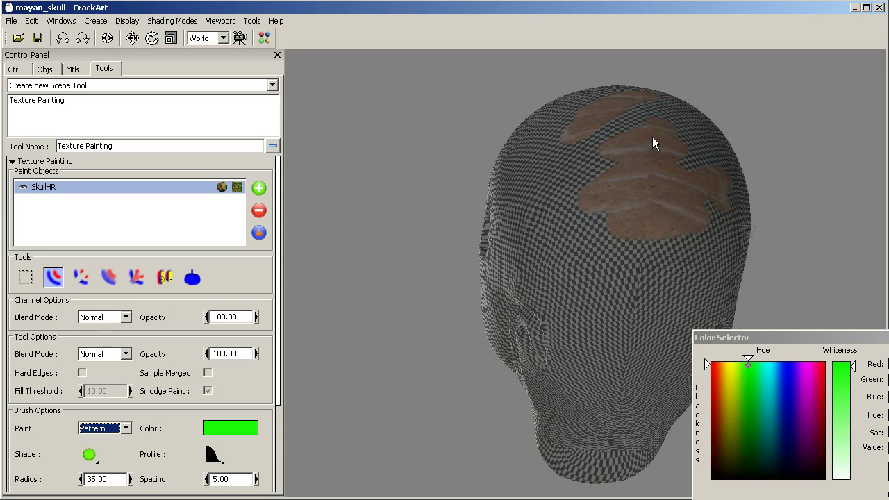
mouse_move(635, 211)
middle_down()
mouse_move(648, 229)
mouse_move(729, 233)
mouse_move(587, 233)
middle_up()
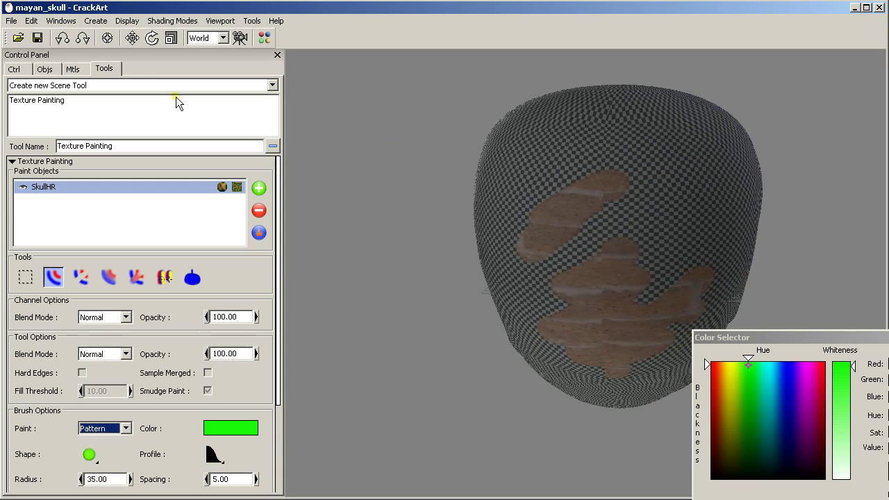
Assign a NoiseTexture as the paint material's pattern, with size 3, low threshold 0.40 and high threshold 0.60.
click(77, 68)
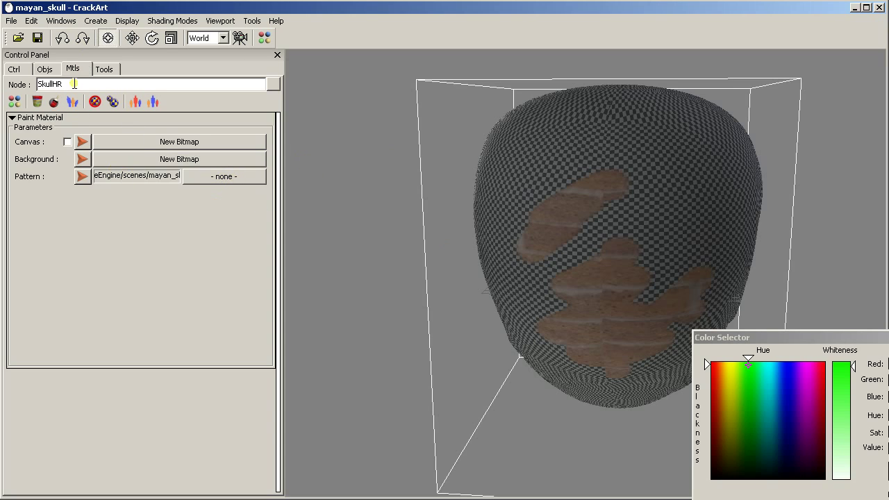
click(222, 180)
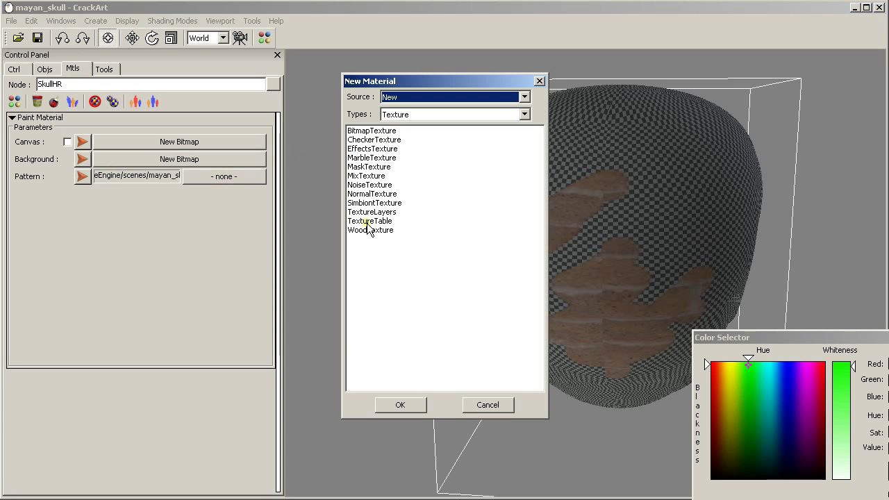
double_click(361, 184)
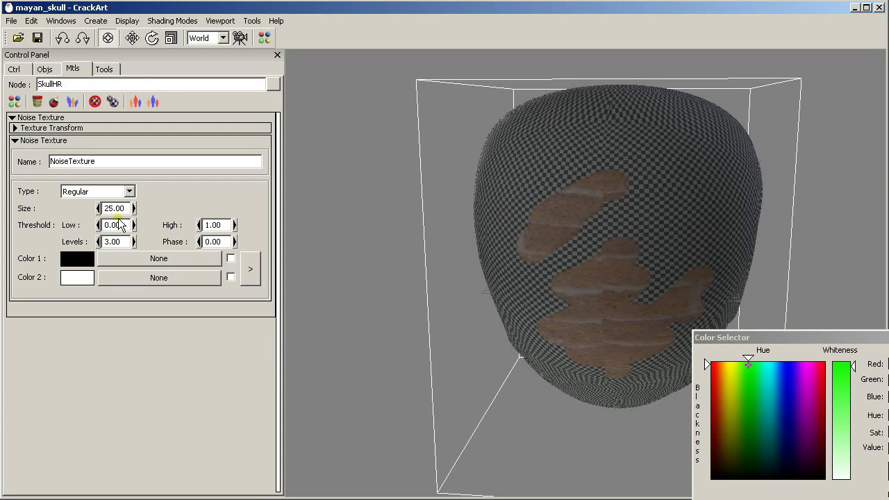
click(114, 203)
text(3)
click(115, 225)
text(0.4)
click(210, 224)
text(0.)
Set Color 1 of the noise texture to red 149, green 133 and blue 119.
drag(728, 336, 571, 300)
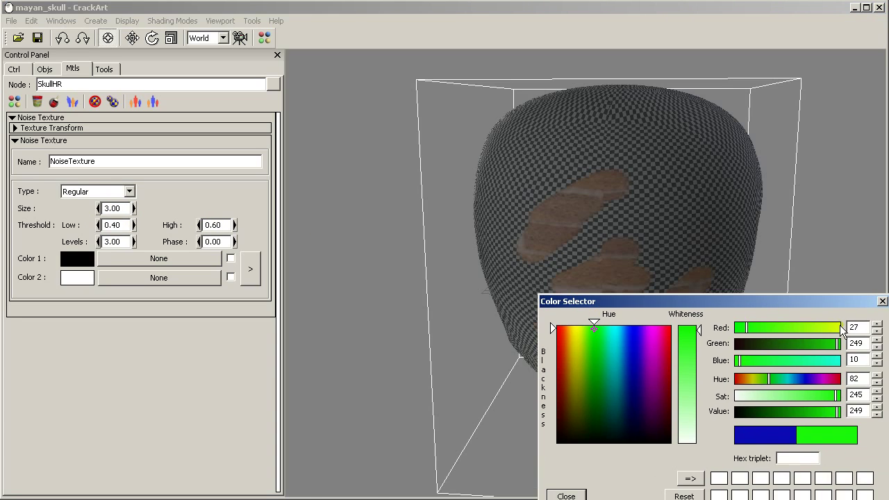
click(82, 260)
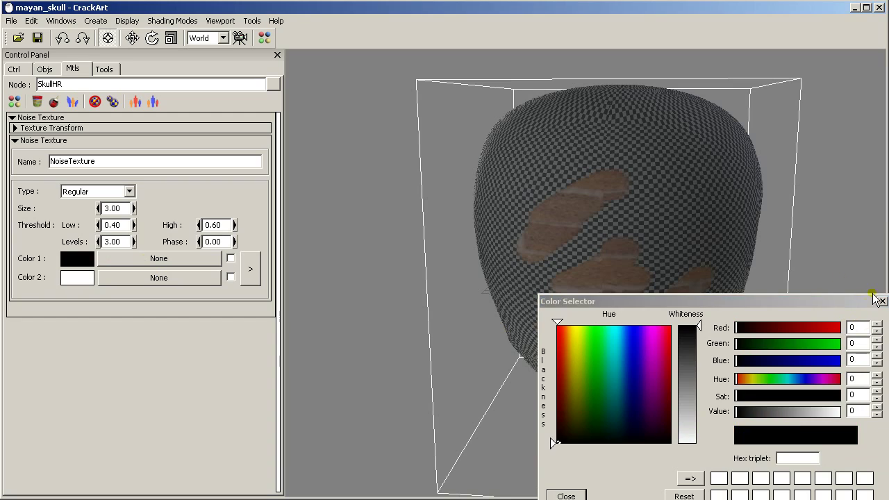
click(852, 328)
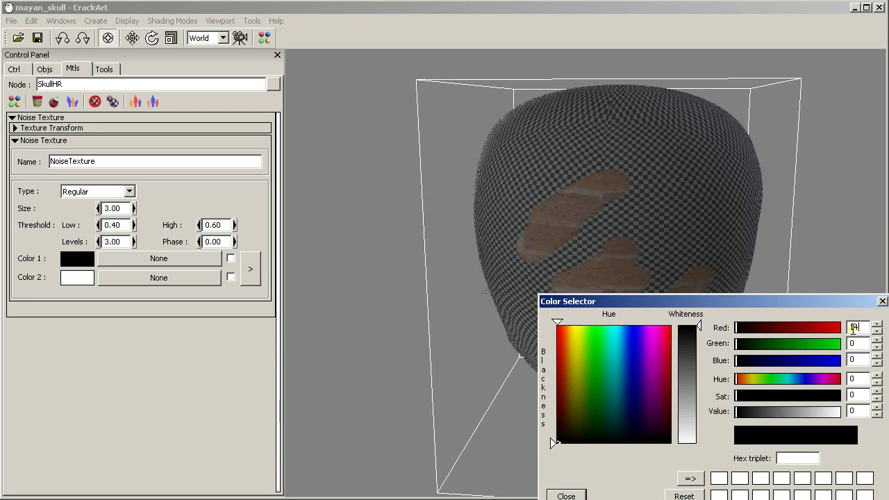
text(149)
click(859, 343)
text(1)
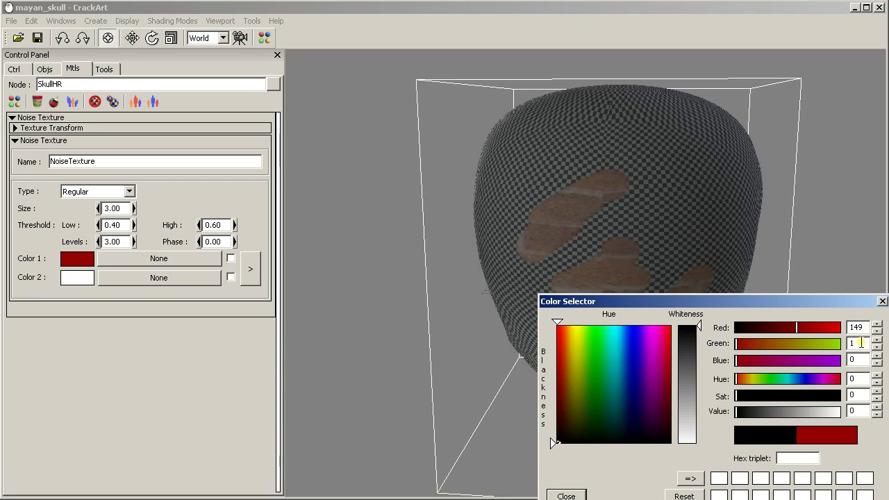
text(35)
click(858, 360)
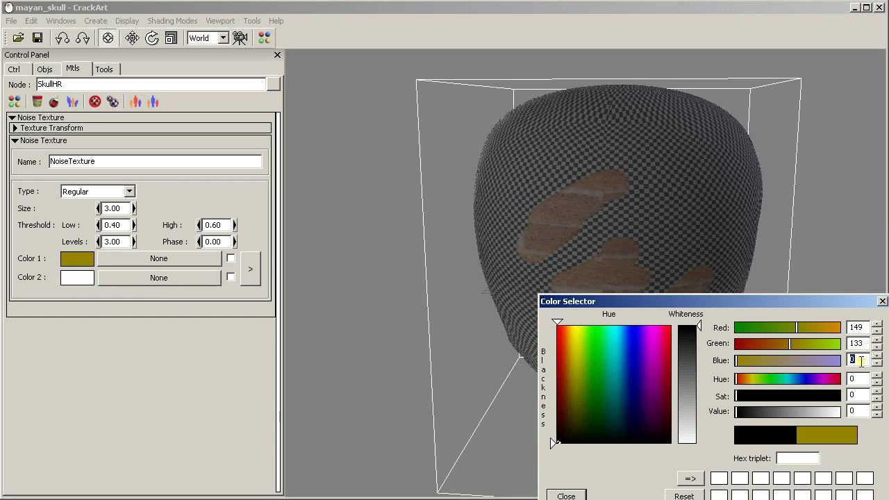
text(119)
Set Color 2 of the noise texture to red 171, green 161 and blue 153, and deselect the skull.
click(82, 281)
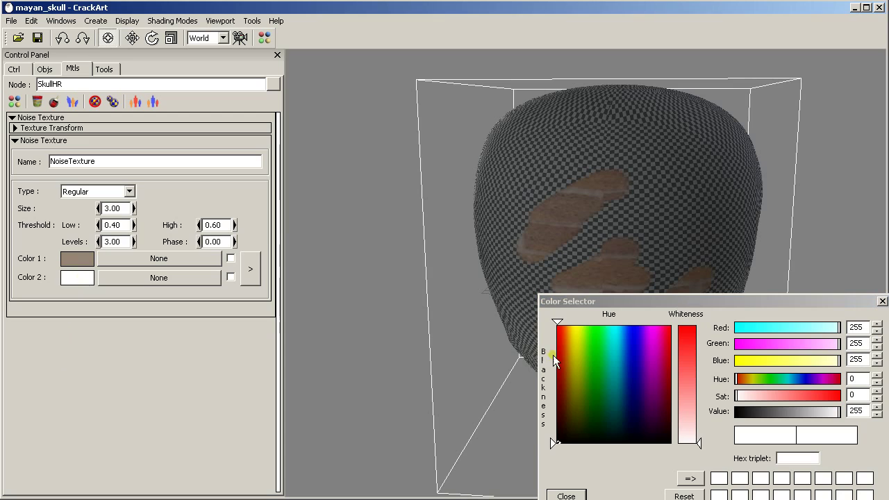
click(855, 327)
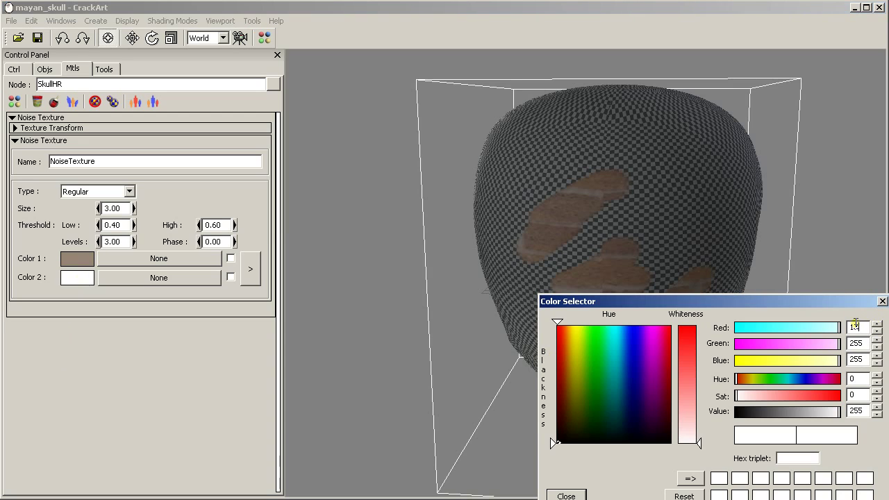
text(171)
click(859, 342)
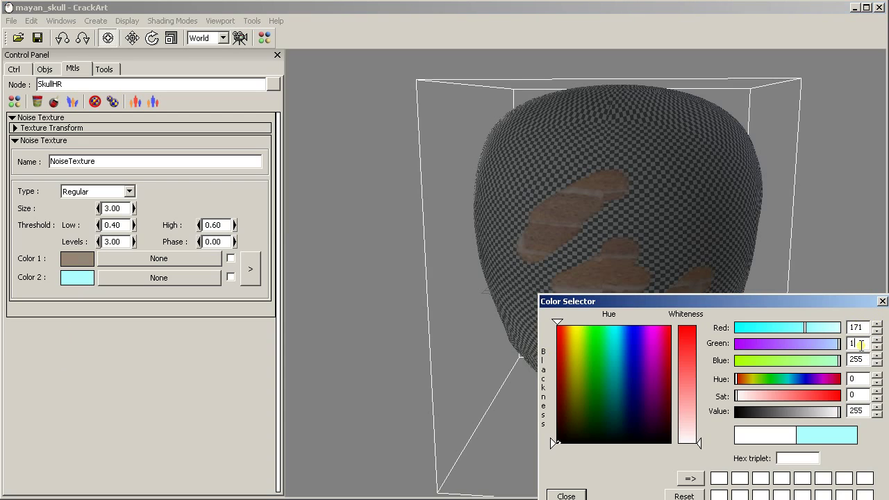
text(161)
click(859, 360)
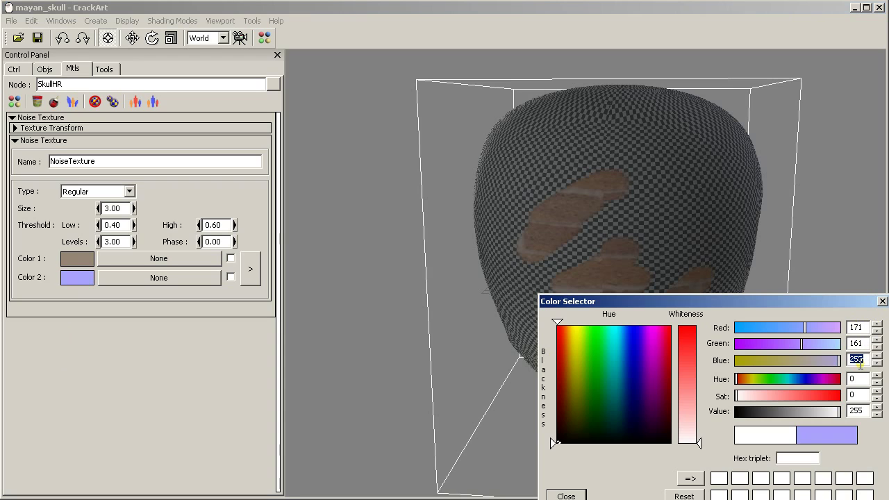
text(159)
key(Return)
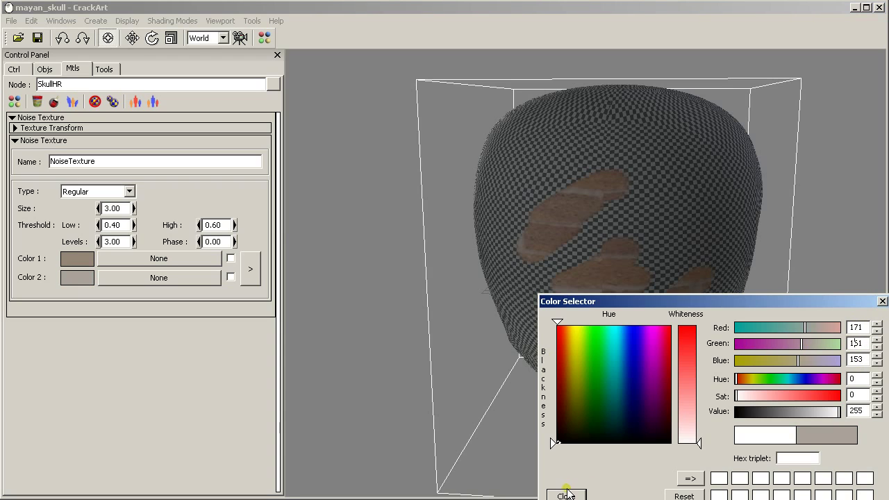
click(566, 496)
mouse_move(496, 262)
mouse_down()
mouse_move(745, 263)
mouse_move(472, 282)
mouse_move(636, 291)
mouse_move(591, 290)
mouse_up()
click(704, 294)
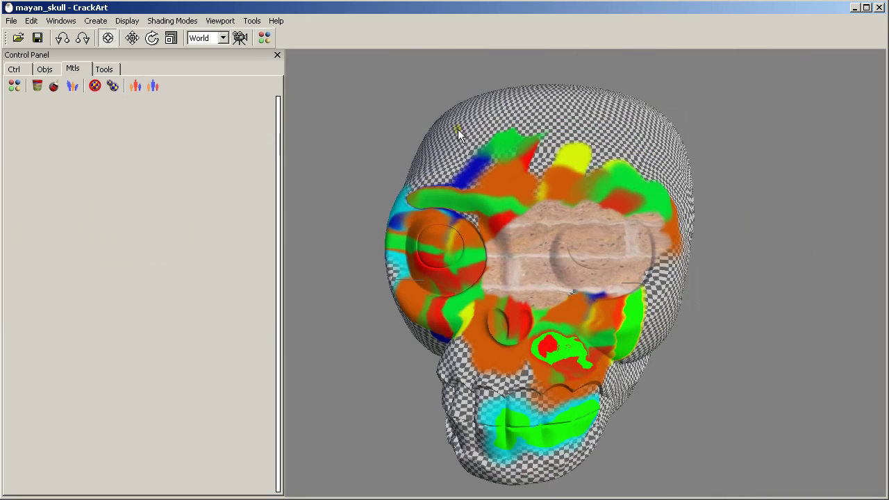
Render the scene at 400 × 300 to preview the noise texture, and close the rendering and its settings.
click(171, 21)
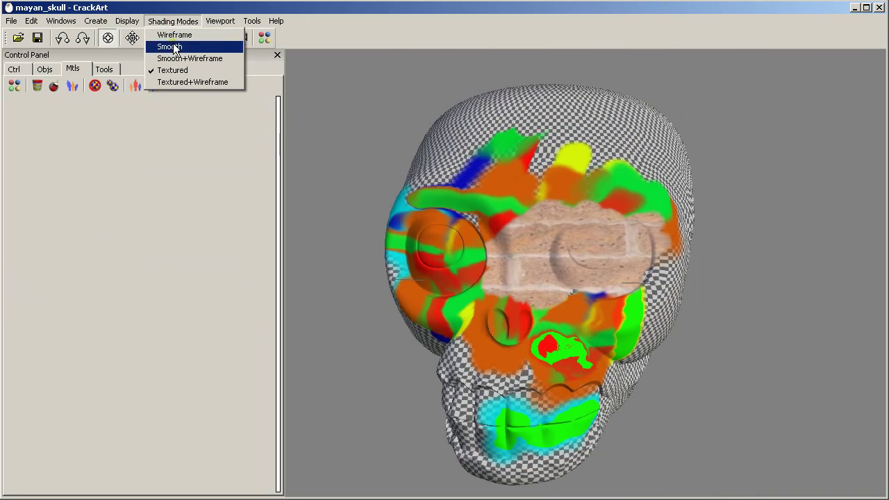
click(264, 35)
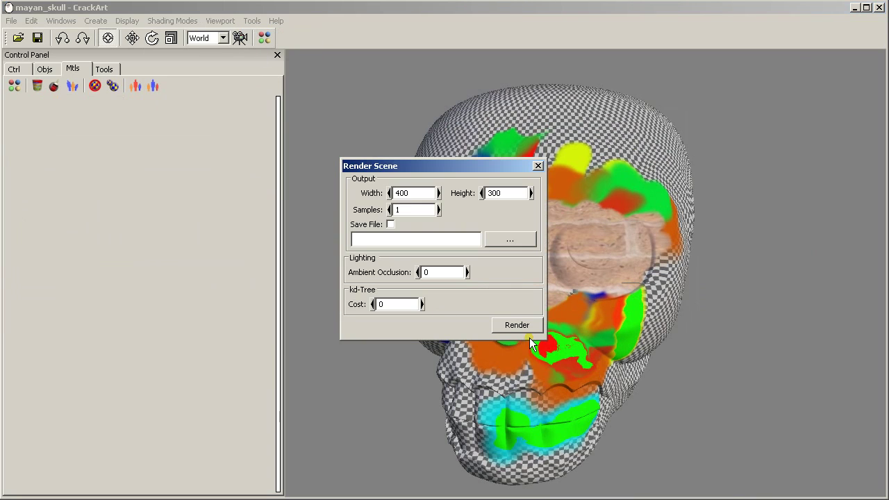
click(524, 325)
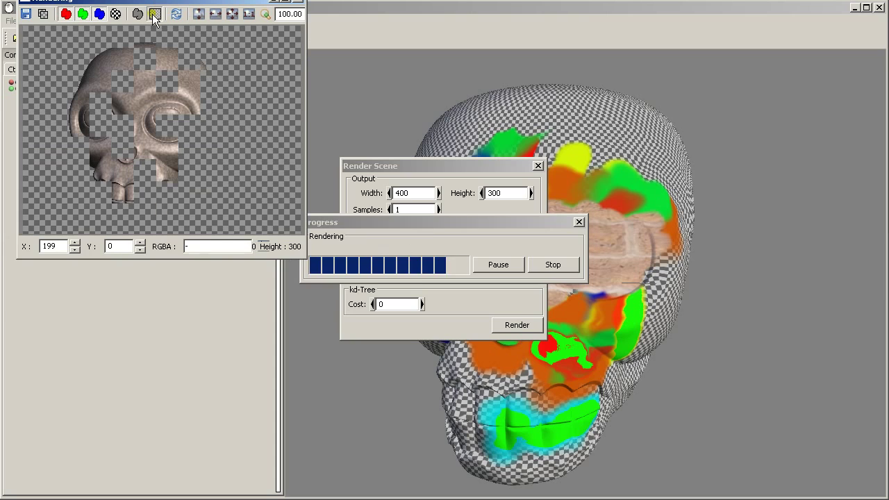
click(298, 1)
click(537, 166)
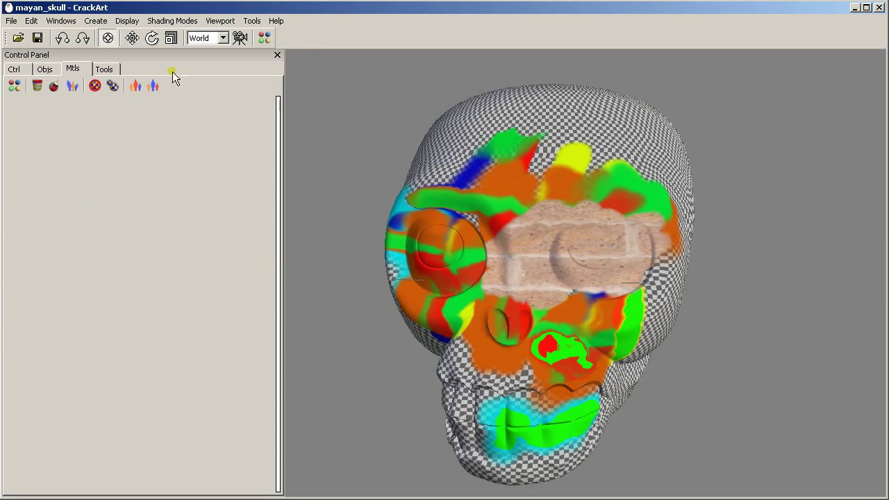
Select SkullHR for texture painting and brush the current brick pattern over the forehead and the skull's right eye socket.
click(105, 68)
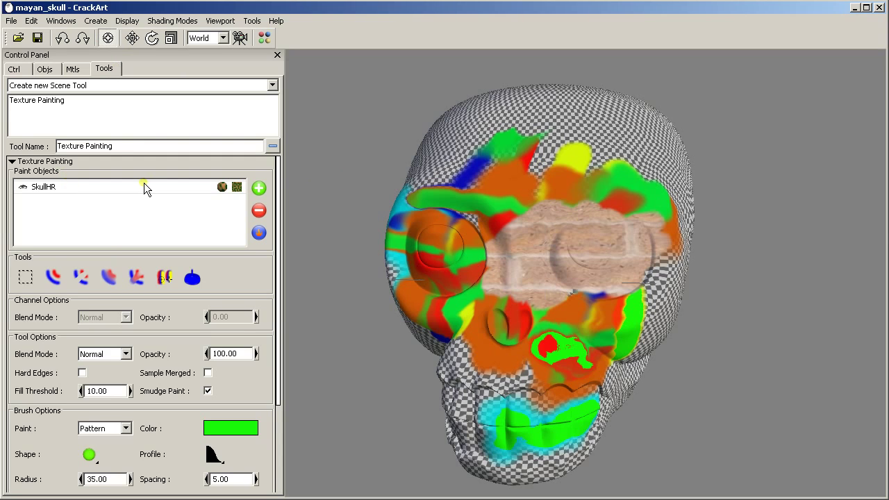
click(143, 183)
click(53, 276)
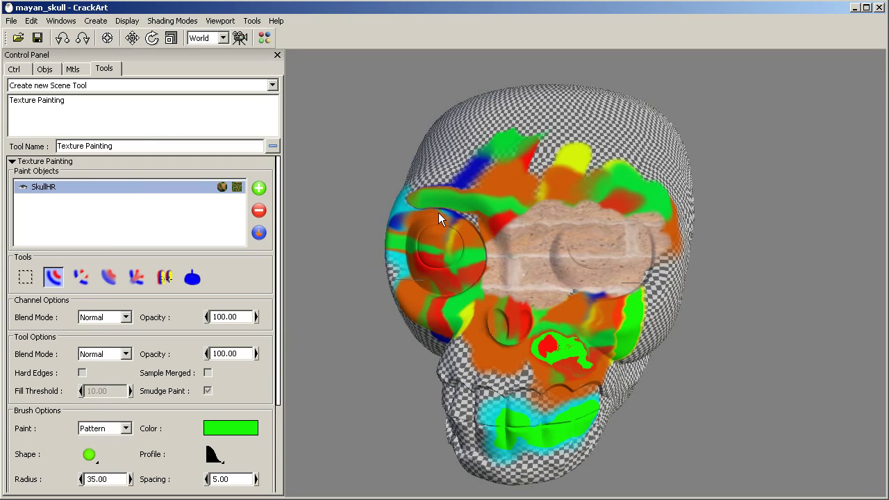
mouse_move(438, 213)
mouse_down()
mouse_move(528, 194)
mouse_move(538, 163)
mouse_up()
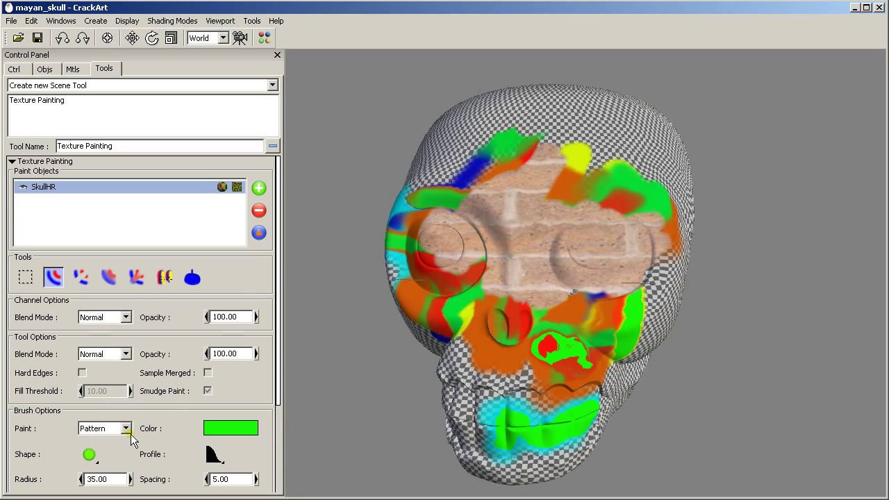
Update SkullHR's paint pattern from the noise material and brush it across both eye sockets, the nose and the cheek.
key(alt)
click(259, 238)
mouse_move(444, 240)
mouse_down()
mouse_move(504, 225)
mouse_move(556, 191)
mouse_move(576, 199)
mouse_move(609, 242)
mouse_move(604, 262)
mouse_move(630, 272)
mouse_move(643, 254)
mouse_up()
mouse_move(600, 362)
mouse_down()
mouse_move(506, 331)
mouse_move(507, 347)
mouse_up()
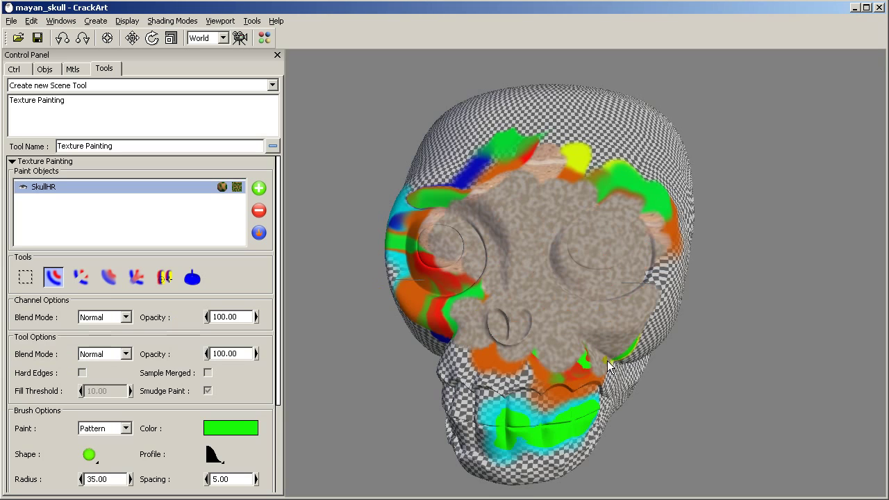
Fill the entire canvas bitmap of SkullHR with the noise pattern.
mouse_move(507, 347)
middle_down()
mouse_move(520, 350)
mouse_move(504, 351)
middle_up()
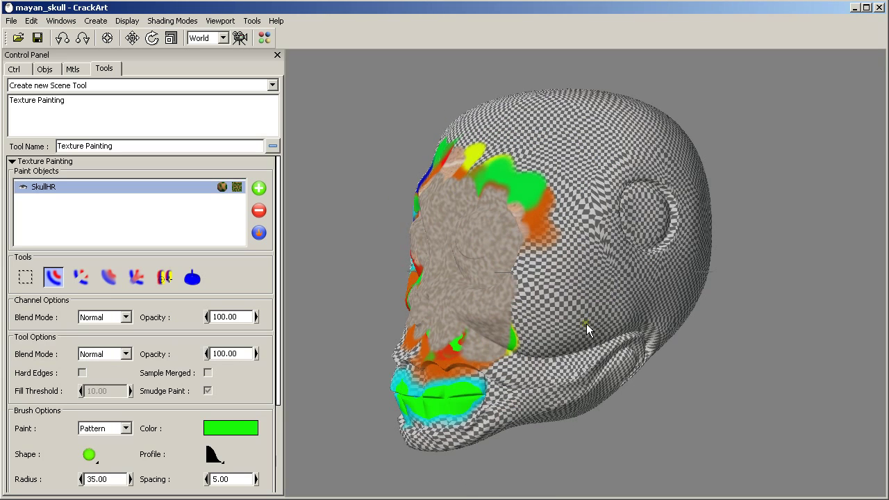
right_click(117, 187)
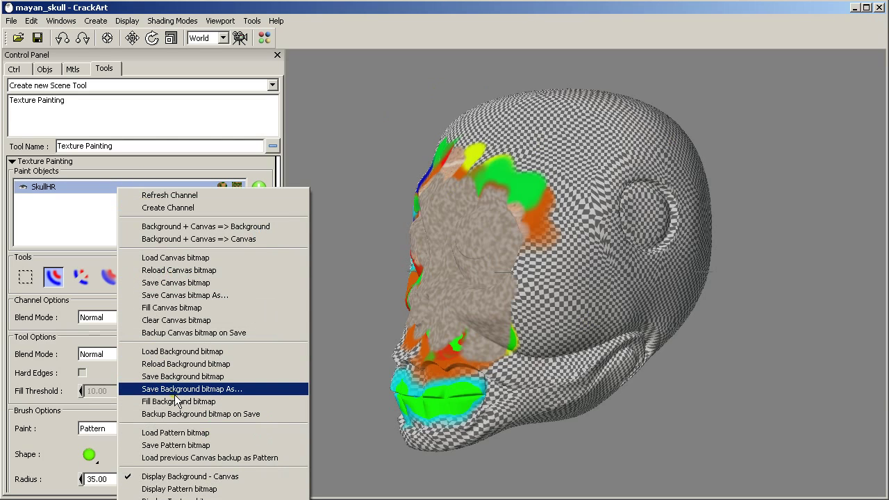
click(182, 308)
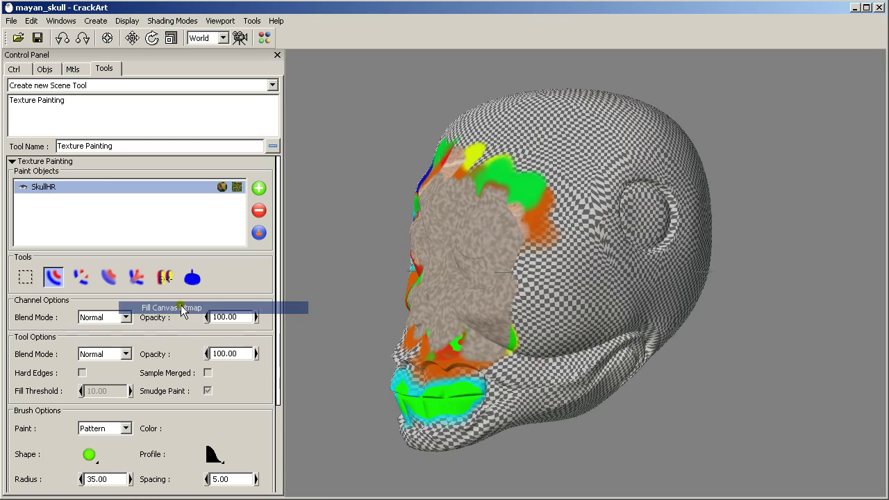
middle_drag(511, 260, 691, 269)
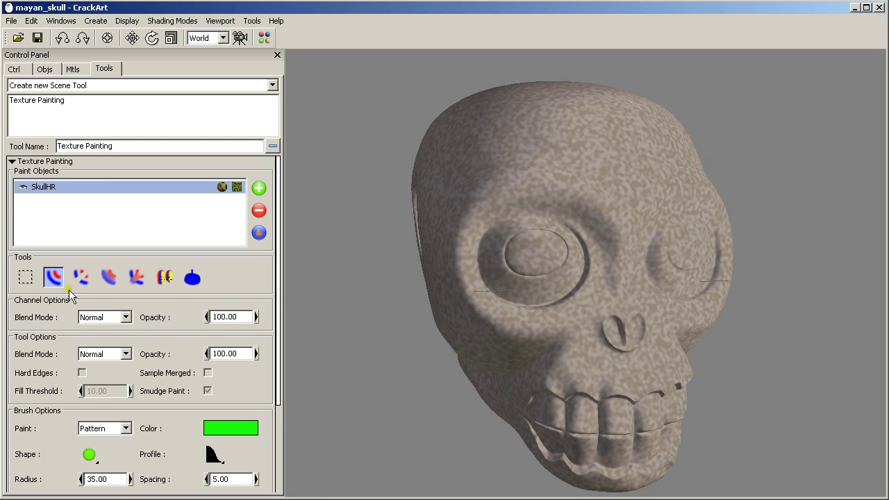
Switch the brush paint to Color and choose a very dark brown with red 27, green 14 and blue 10.
click(125, 428)
click(104, 440)
click(227, 430)
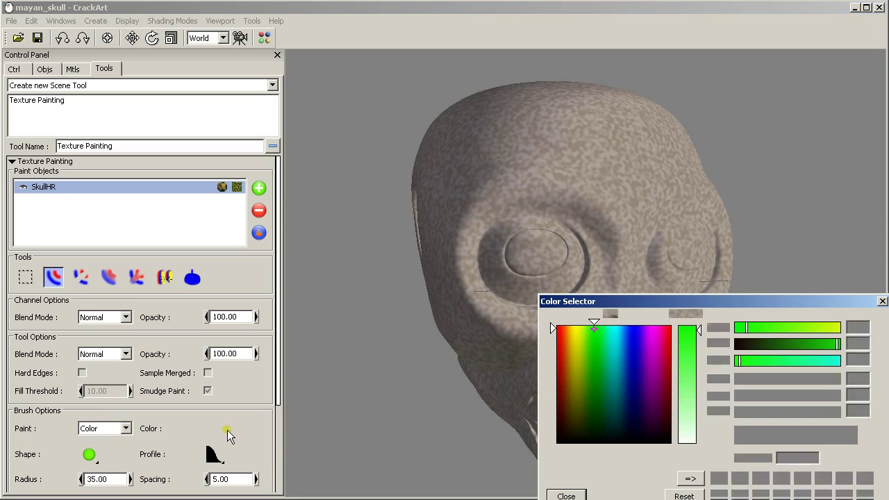
mouse_move(576, 351)
mouse_down()
mouse_move(574, 340)
mouse_move(562, 435)
mouse_up()
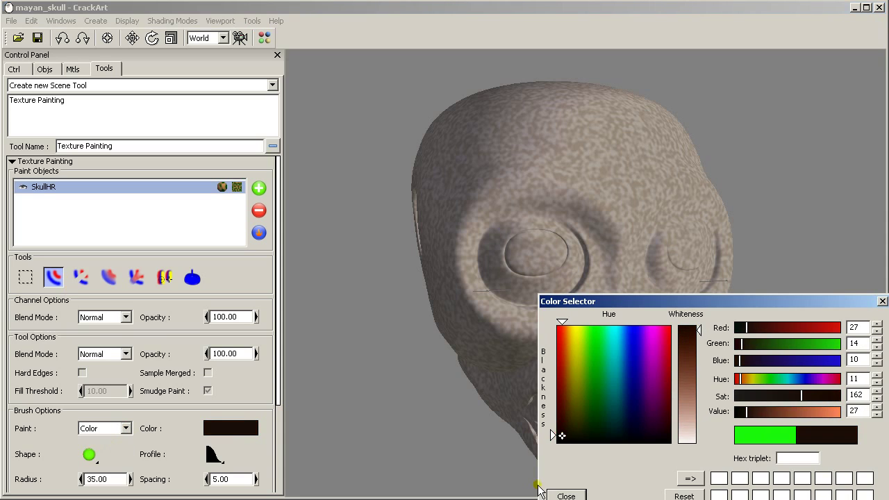
click(558, 495)
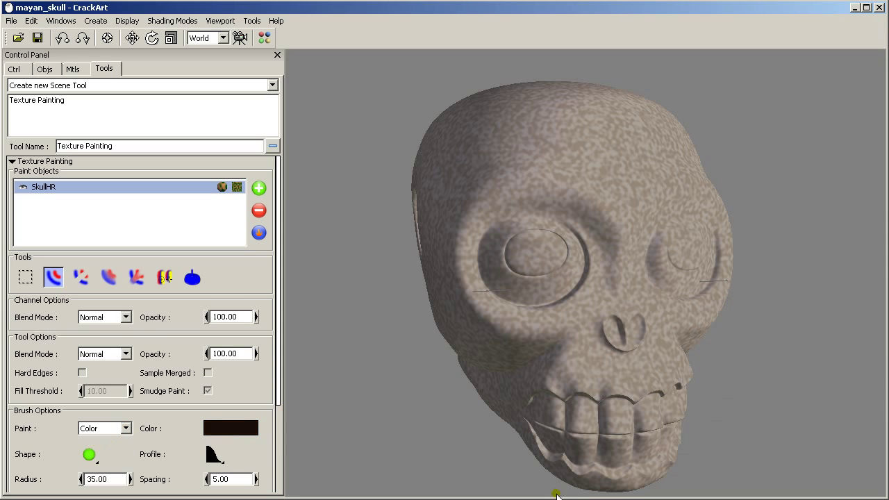
Set the paint tool's blend mode to Multiply and its opacity to 5.
click(110, 353)
click(94, 370)
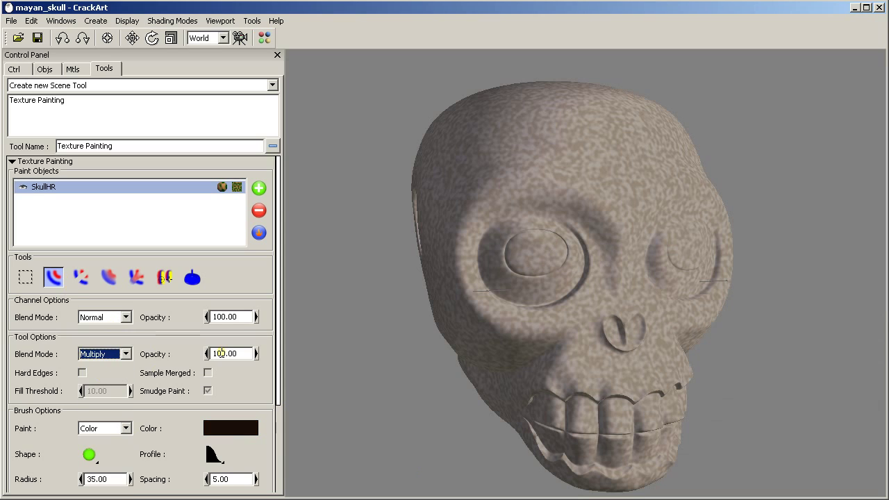
double_click(221, 352)
text(0)
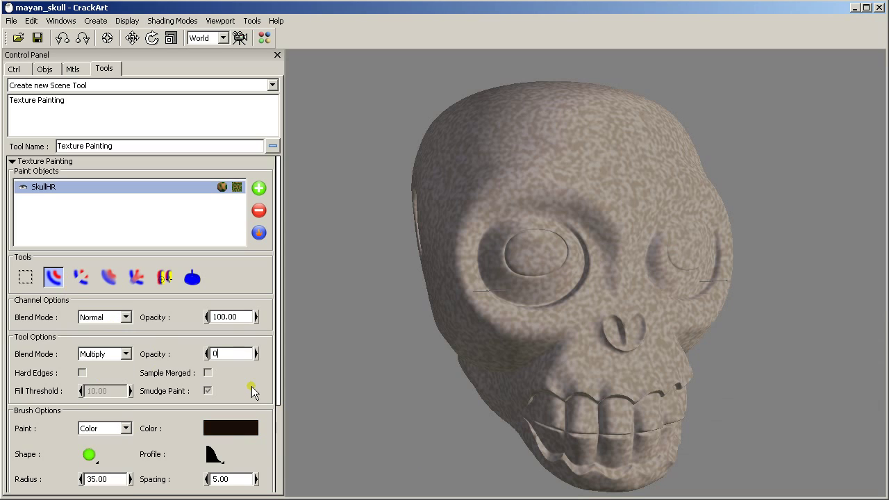
text(5)
key(Return)
Set the brush radius to 10, enable jitter at 59, and lightly darken areas of the skull with the brush.
drag(277, 371, 276, 465)
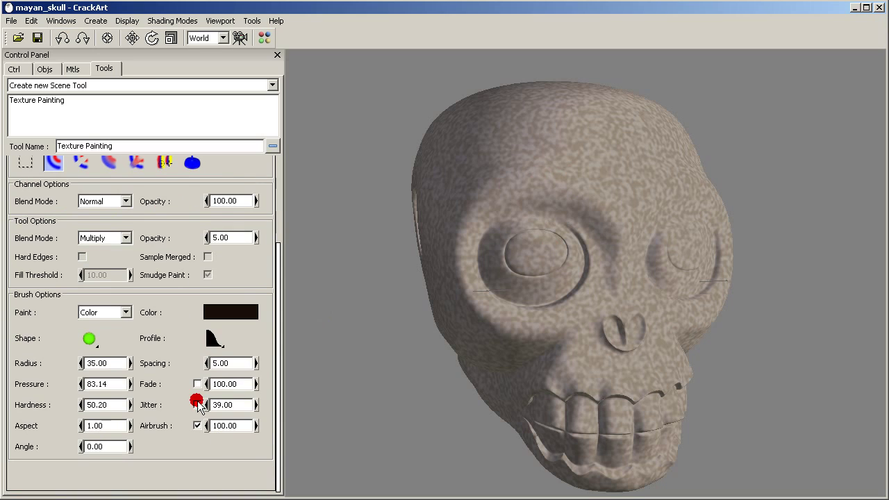
mouse_move(81, 363)
mouse_down()
mouse_move(44, 364)
mouse_move(80, 363)
mouse_up()
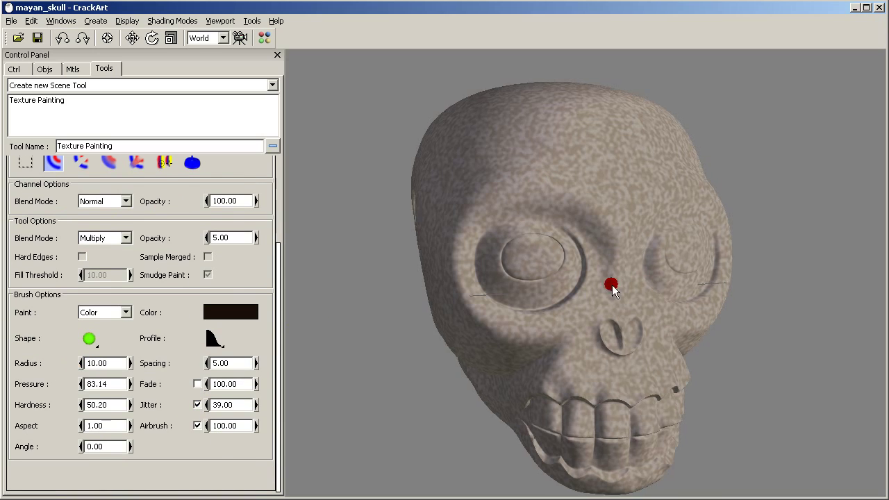
middle_drag(611, 285, 544, 281)
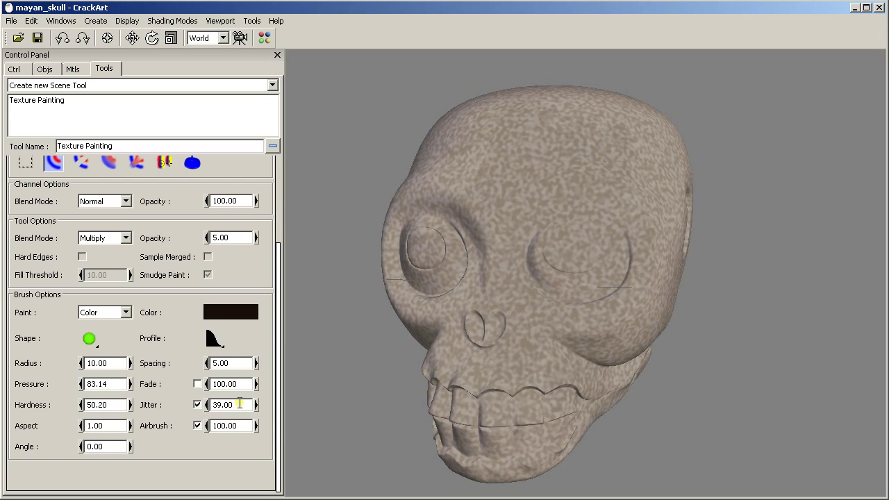
drag(256, 405, 290, 407)
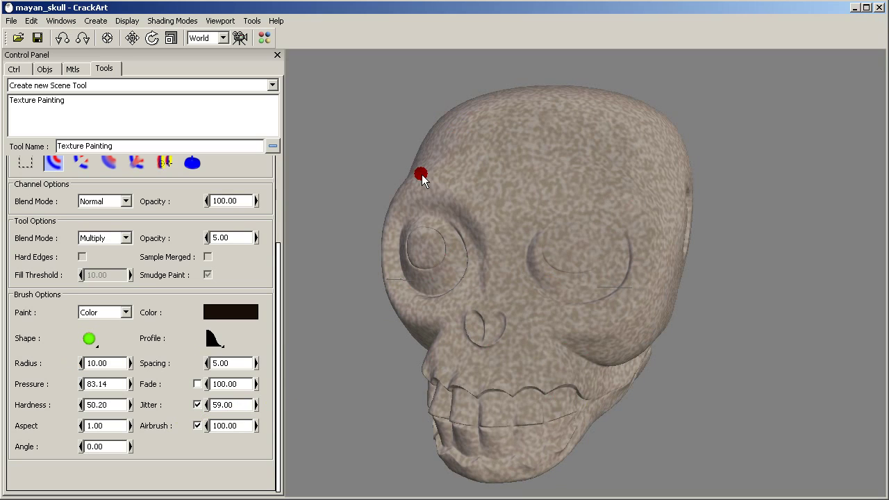
mouse_move(506, 302)
middle_down()
mouse_move(609, 298)
mouse_move(523, 103)
middle_up()
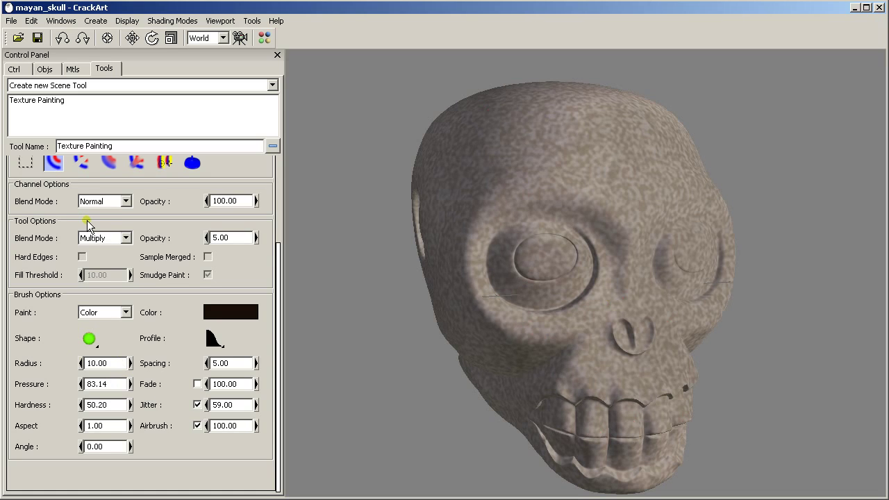
Set the tool's blend mode to Divide and subtly lighten areas on the face and side of the skull.
click(104, 237)
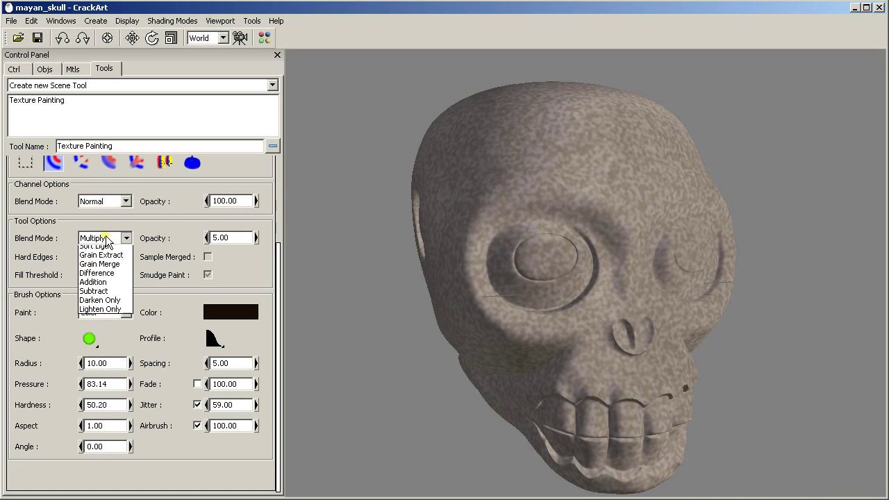
click(104, 273)
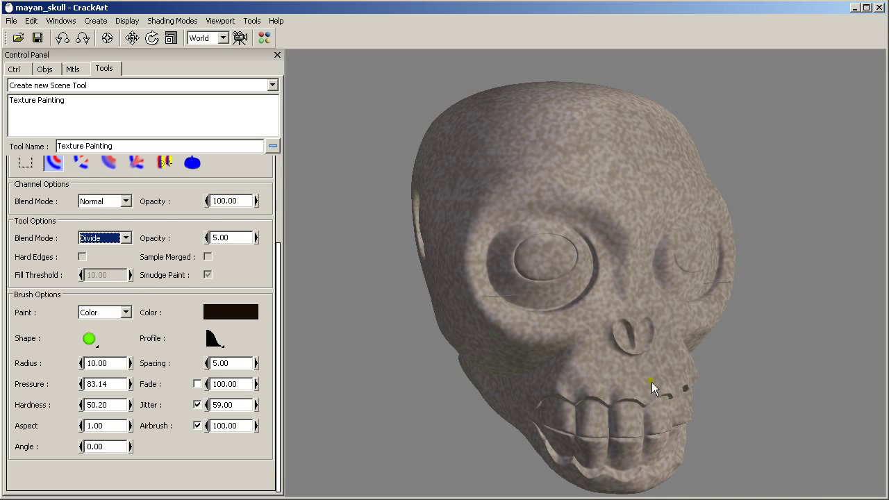
mouse_move(651, 381)
middle_down()
mouse_move(490, 382)
mouse_move(630, 169)
middle_up()
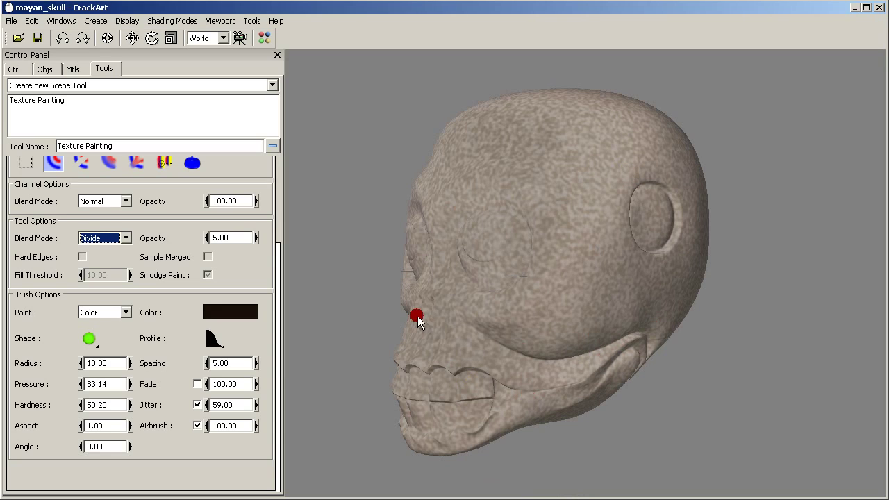
middle_drag(472, 395, 633, 387)
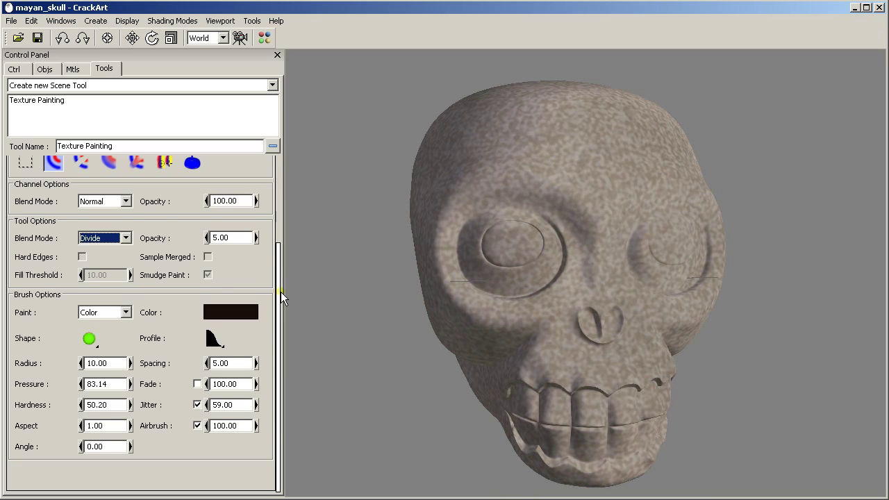
Merge SkullHR's background and canvas into the background bitmap.
drag(280, 291, 279, 207)
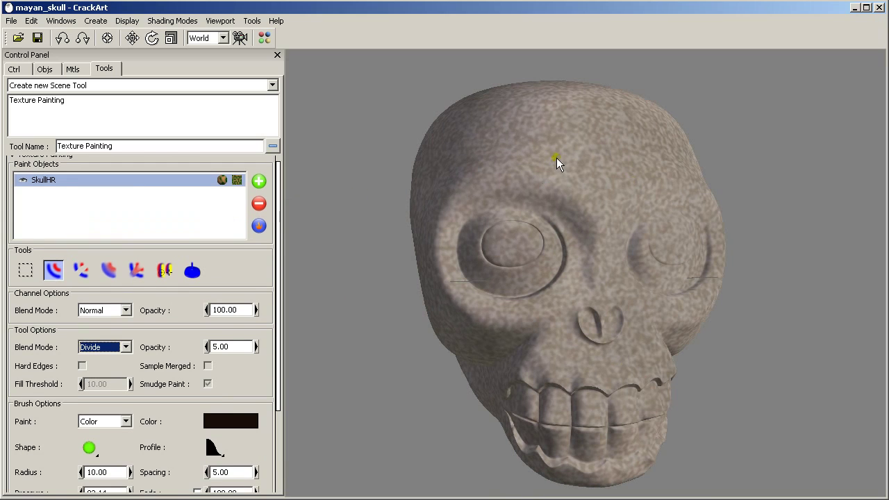
right_click(139, 179)
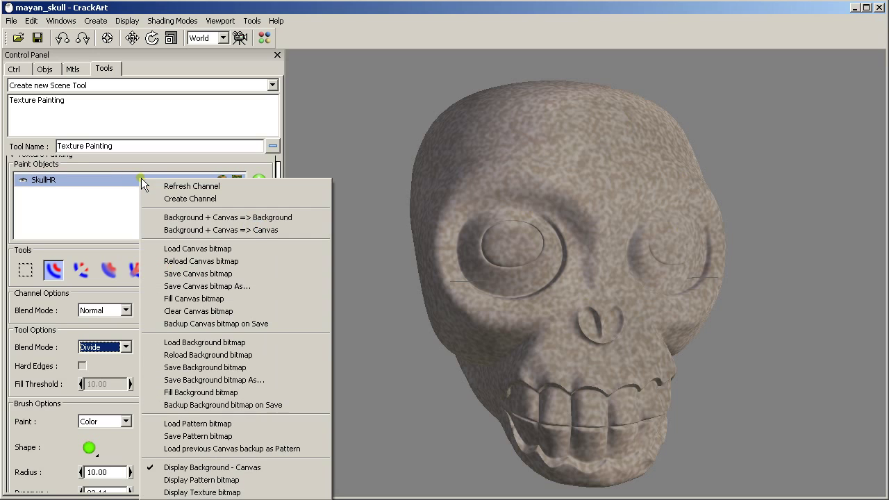
click(211, 217)
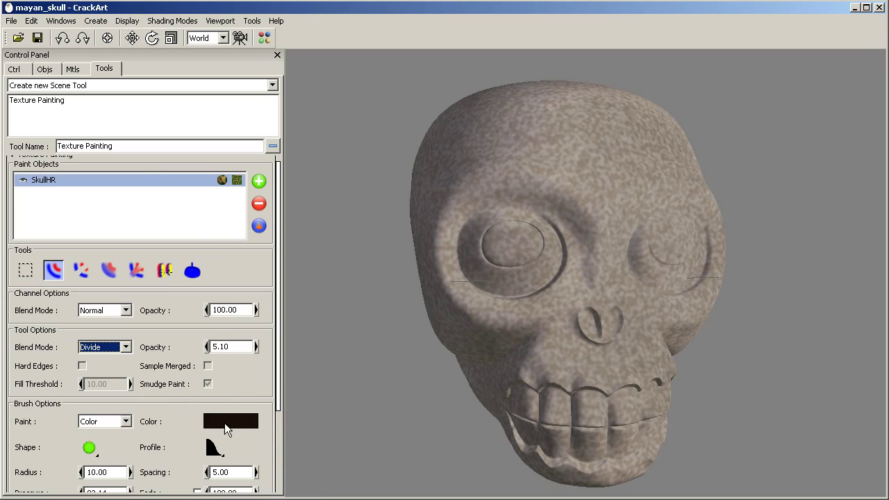
Set the tool to Normal blend mode at 100 opacity and brush dark scattered spots from the forehead to the nose bridge.
drag(254, 348, 467, 349)
click(89, 347)
click(94, 356)
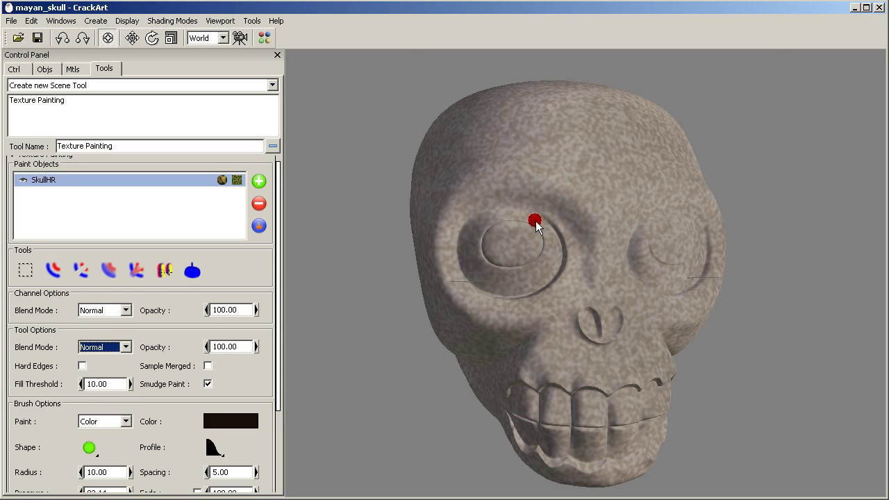
click(53, 270)
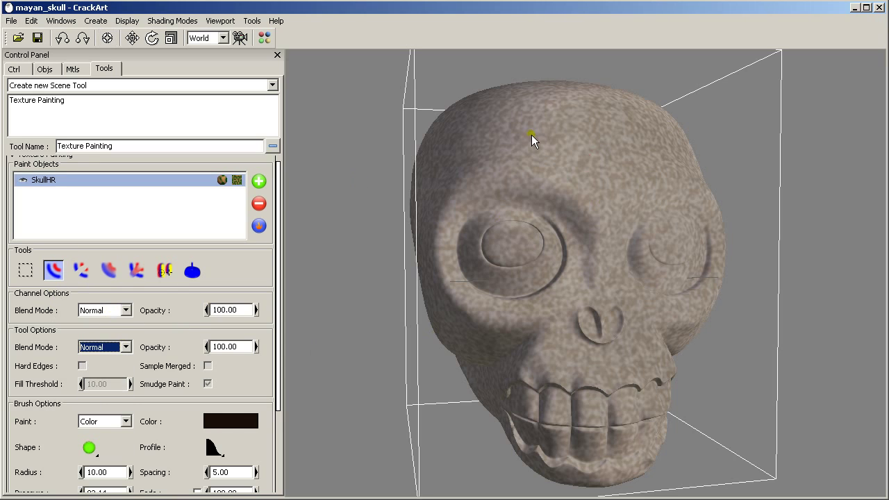
mouse_move(531, 134)
mouse_down()
mouse_move(529, 193)
mouse_move(563, 270)
mouse_up()
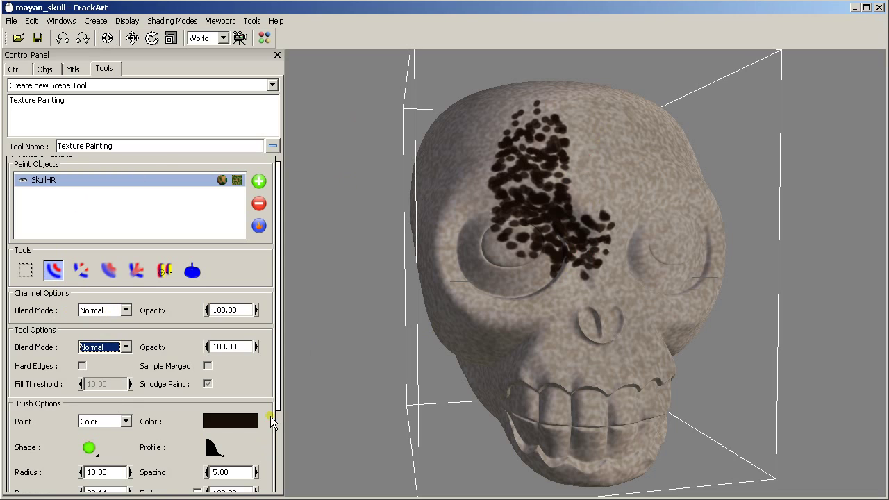
Disable brush jitter and erase streaks through the dark spots on the forehead and brow with the Eraser tool.
drag(277, 399, 277, 454)
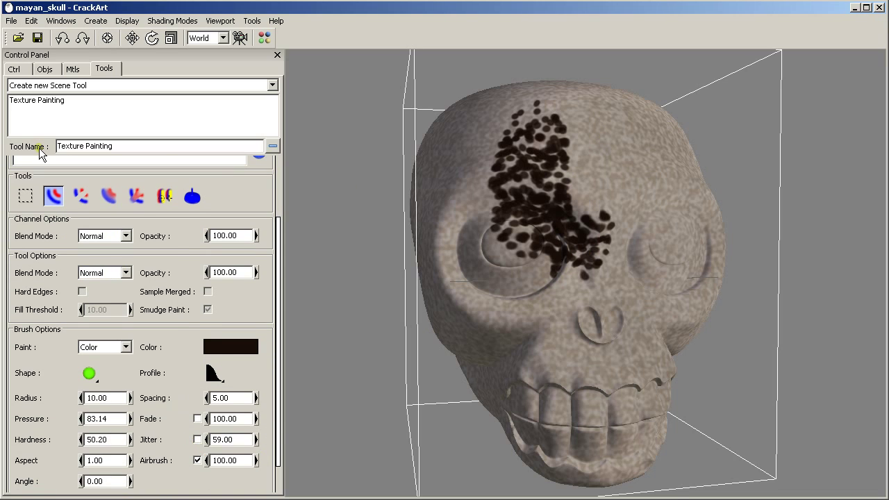
click(80, 197)
drag(489, 174, 521, 124)
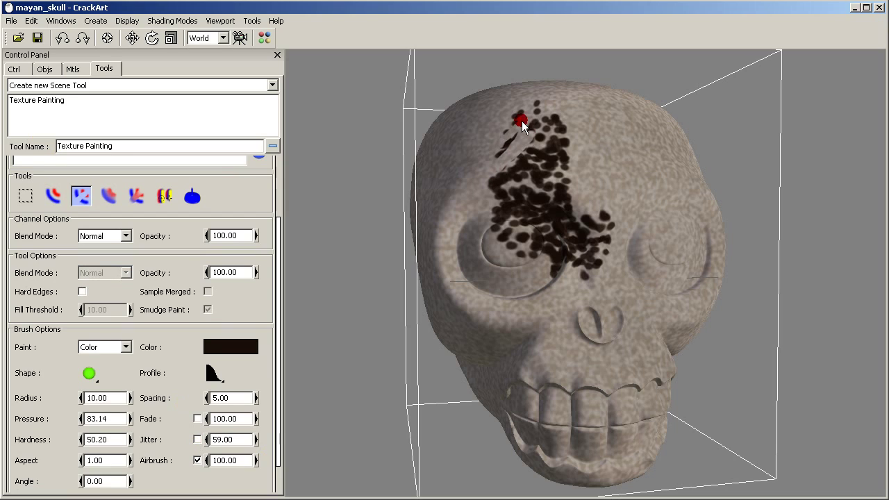
mouse_move(532, 171)
mouse_down()
mouse_move(559, 178)
mouse_move(552, 230)
mouse_move(561, 250)
mouse_up()
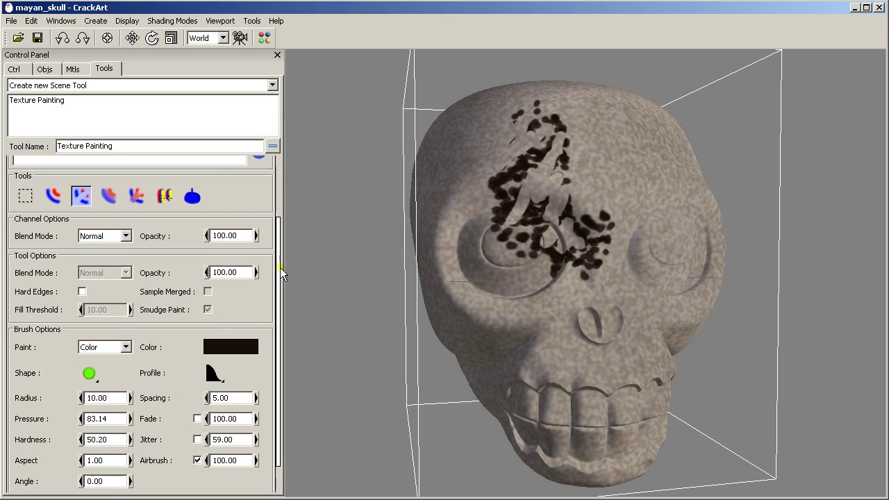
Undo the eraser streaks and the dark spots painted on the skull's forehead and brow.
click(277, 208)
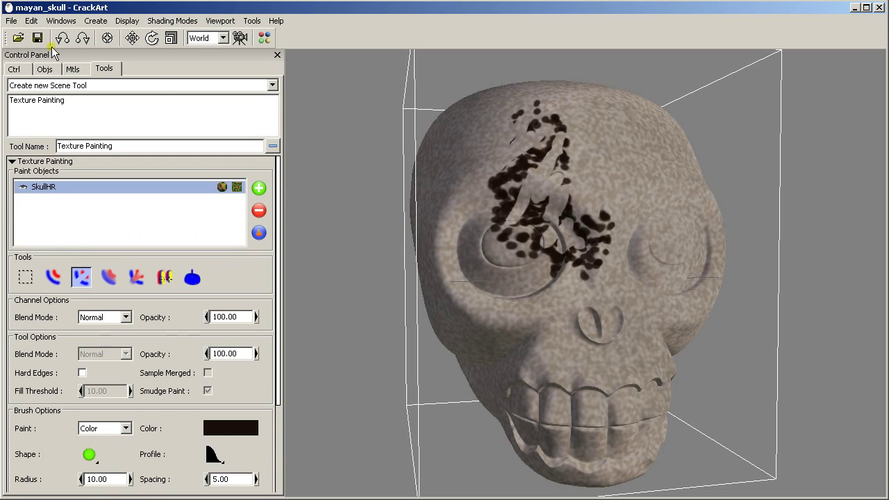
click(63, 39)
click(63, 39)
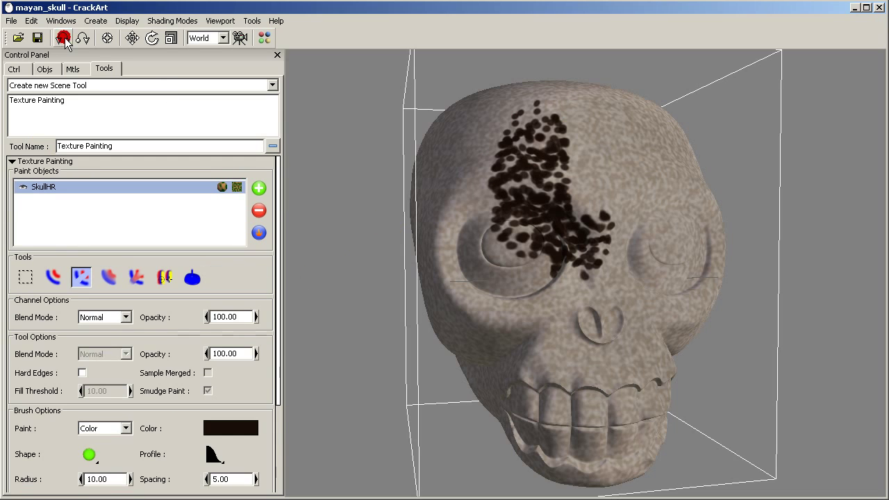
mouse_move(584, 307)
middle_down()
mouse_move(596, 308)
mouse_move(575, 303)
middle_up()
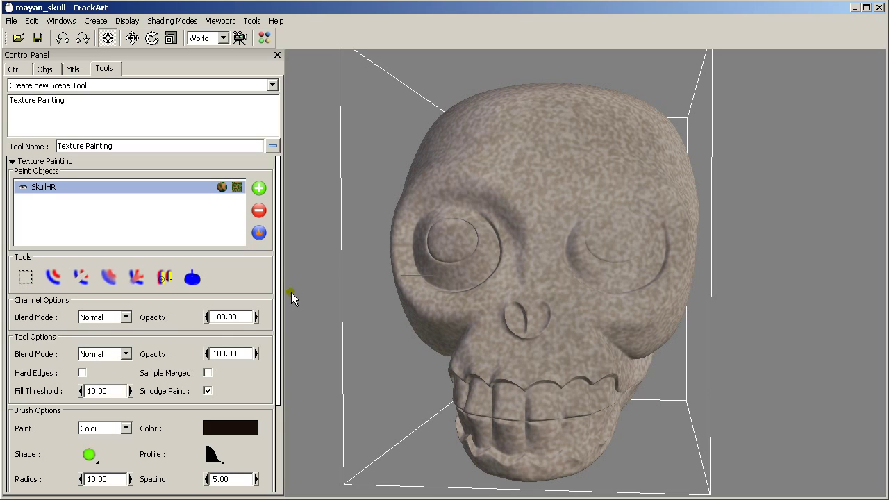
middle_drag(597, 228, 602, 228)
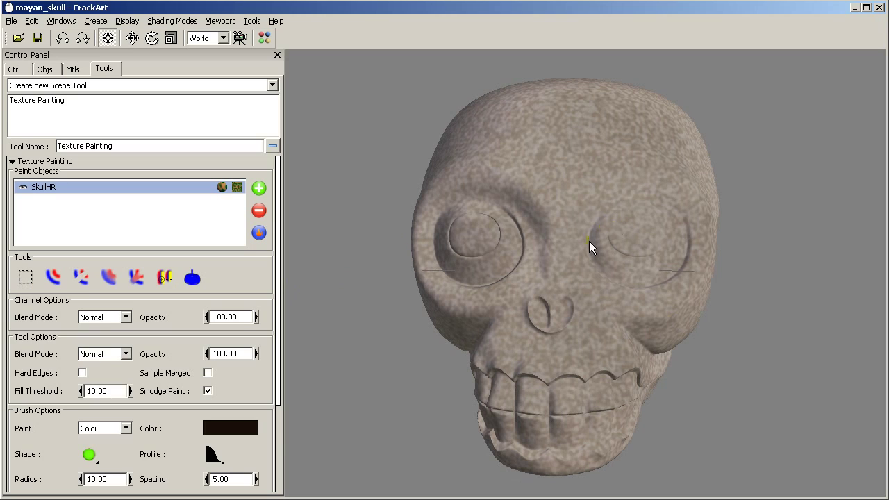
Set the paint brush color to white and the channel opacity to 82.
click(52, 277)
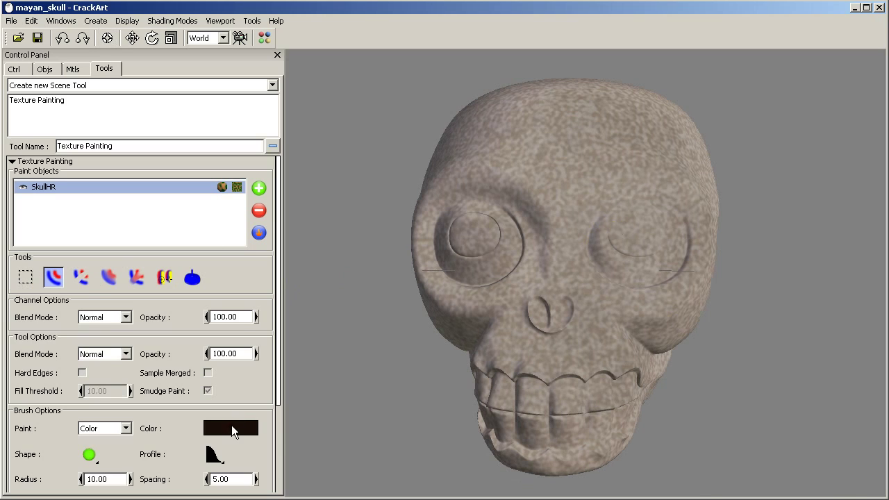
click(231, 426)
drag(657, 306, 833, 343)
drag(875, 373, 875, 483)
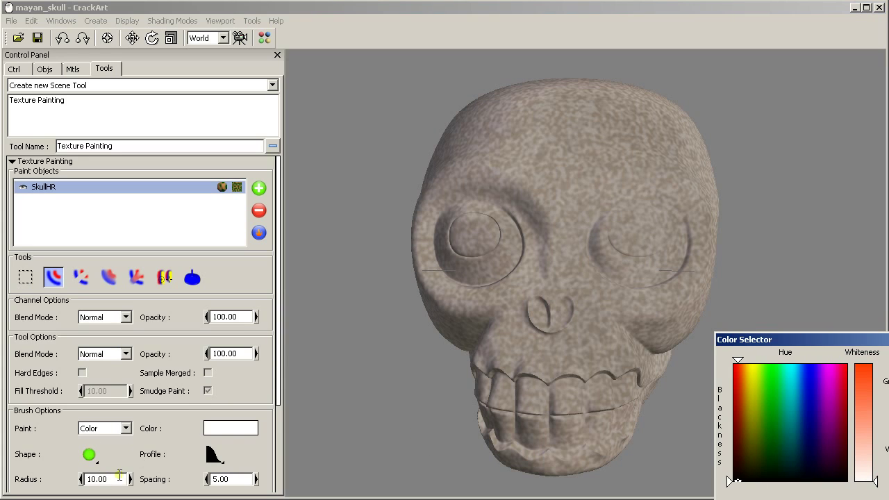
drag(279, 353, 272, 422)
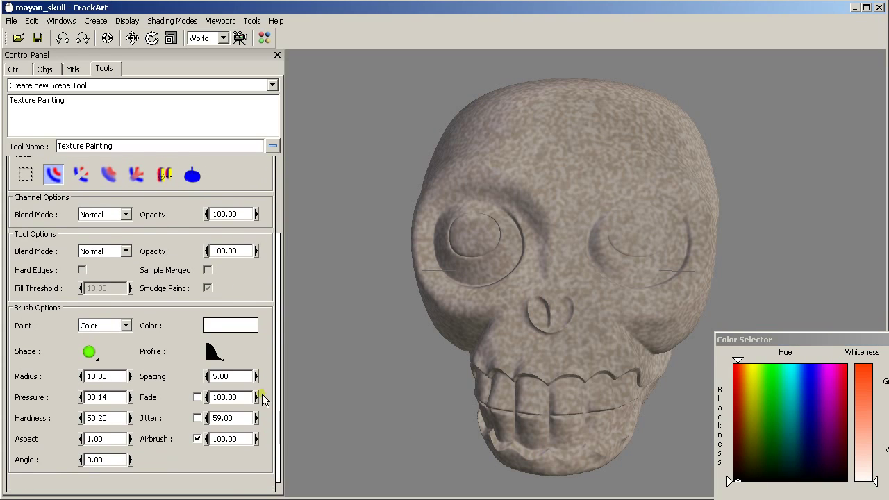
drag(257, 213, 221, 213)
Paint the skull's right eye white, filling it in with a radius of 30, and set the channel opacity to 80.
middle_drag(531, 272, 551, 270)
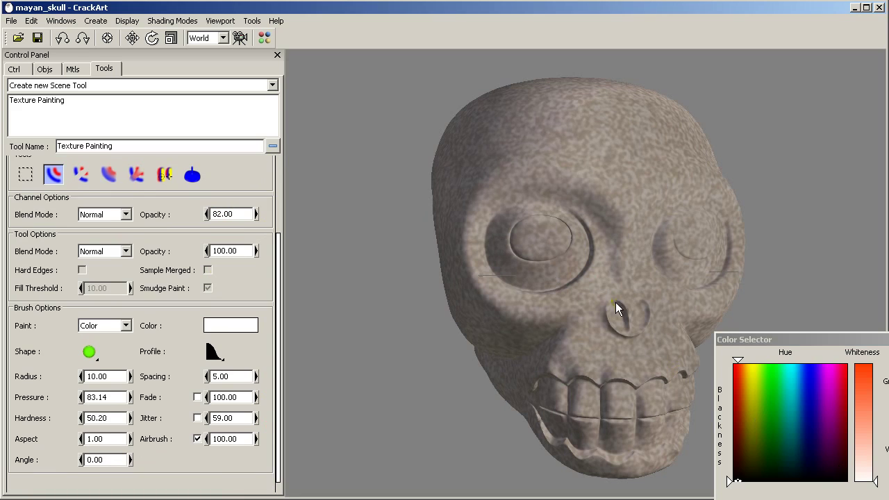
mouse_move(556, 269)
mouse_down()
mouse_move(549, 249)
mouse_move(526, 251)
mouse_move(541, 259)
mouse_move(534, 225)
mouse_move(546, 220)
mouse_move(528, 229)
mouse_move(535, 221)
mouse_move(527, 201)
mouse_move(496, 214)
mouse_move(490, 261)
mouse_move(510, 285)
mouse_move(552, 286)
mouse_move(579, 274)
mouse_move(580, 229)
mouse_move(548, 207)
mouse_move(506, 217)
mouse_move(492, 230)
mouse_move(489, 256)
mouse_move(489, 228)
mouse_up()
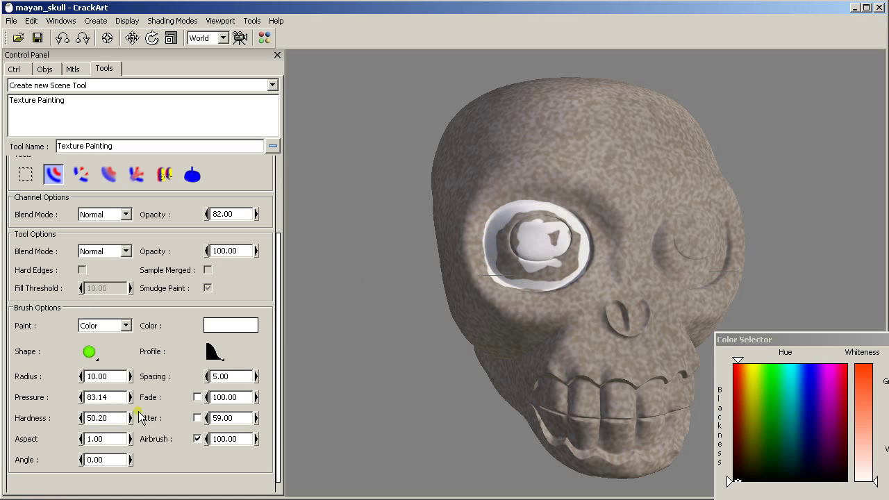
drag(130, 376, 170, 378)
mouse_move(529, 220)
mouse_down()
mouse_move(563, 229)
mouse_move(566, 262)
mouse_move(573, 256)
mouse_move(543, 277)
mouse_move(513, 270)
mouse_move(511, 253)
mouse_move(530, 281)
mouse_up()
mouse_move(255, 217)
mouse_down()
mouse_move(103, 215)
mouse_move(251, 215)
mouse_up()
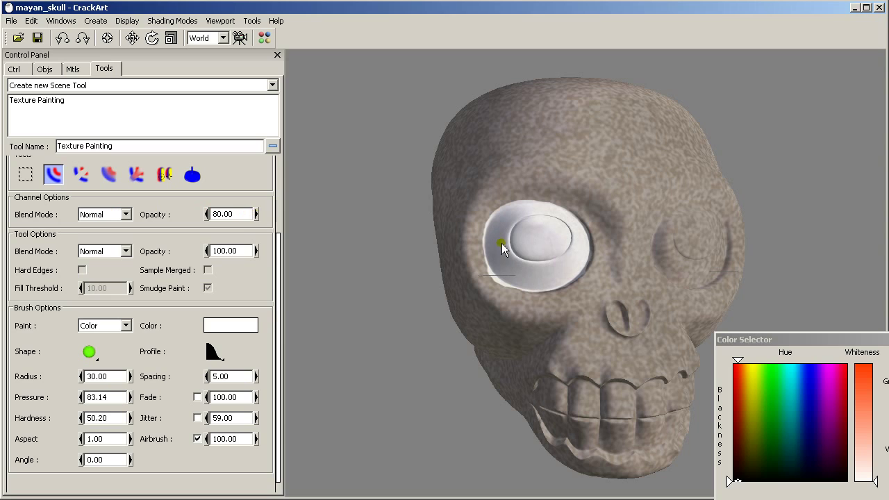
Paint the skull's left eye white, outlining it with a radius of 10 and filling it with a radius of 33.
middle_drag(639, 267, 549, 269)
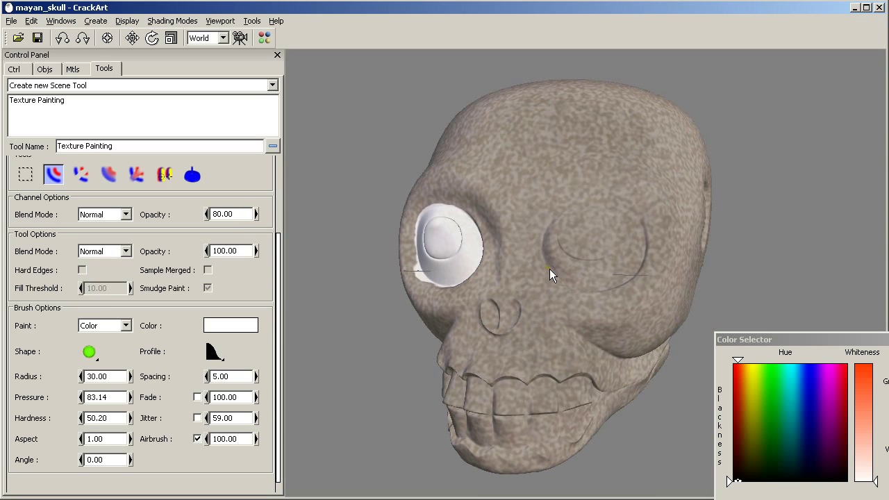
click(95, 376)
drag(93, 375, 88, 376)
mouse_move(592, 210)
mouse_down()
mouse_move(635, 220)
mouse_move(633, 268)
mouse_move(619, 286)
mouse_move(573, 286)
mouse_move(544, 257)
mouse_move(545, 233)
mouse_move(571, 211)
mouse_move(597, 207)
mouse_move(621, 215)
mouse_move(638, 248)
mouse_move(637, 232)
mouse_move(630, 265)
mouse_up()
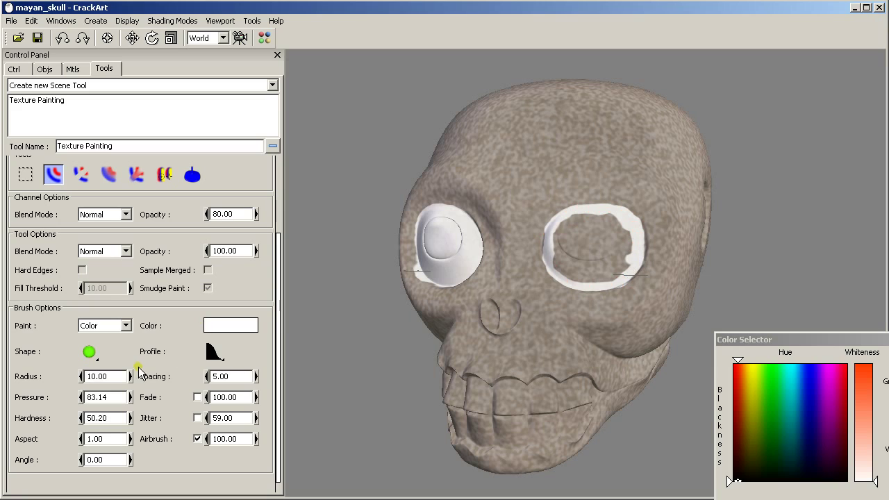
drag(133, 379, 180, 379)
mouse_move(561, 231)
mouse_down()
mouse_move(605, 221)
mouse_move(629, 249)
mouse_move(624, 267)
mouse_move(603, 272)
mouse_move(573, 268)
mouse_move(565, 258)
mouse_move(566, 249)
mouse_move(600, 250)
mouse_move(563, 242)
mouse_up()
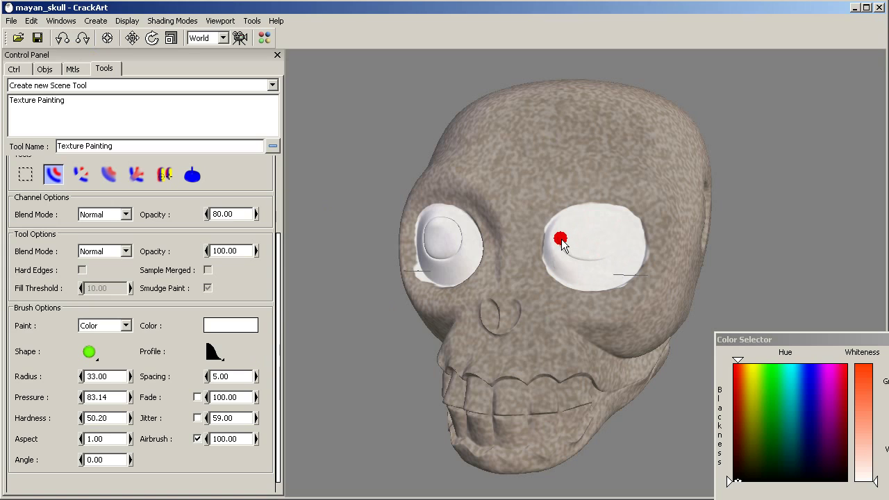
Reduce the radius to 10 and erase stray white paint at the lower outer edge of the skull's right eye with the Eraser.
alt+drag(545, 281, 621, 278)
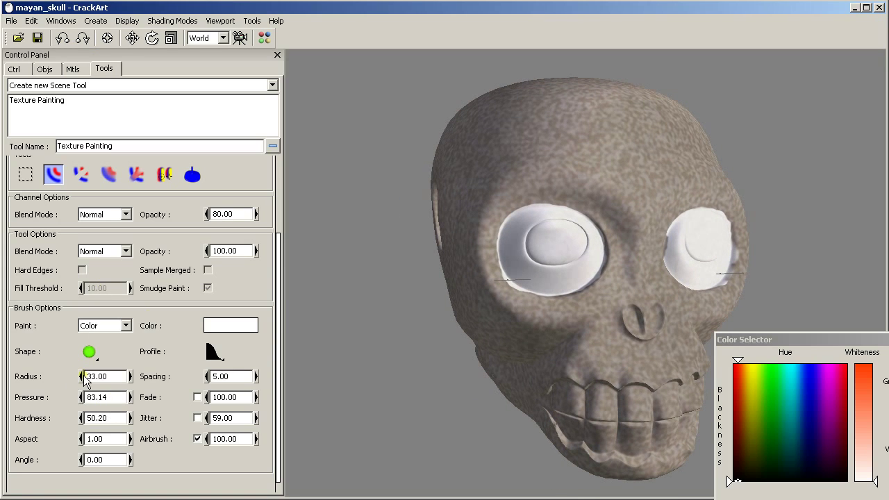
drag(82, 375, 42, 375)
click(500, 285)
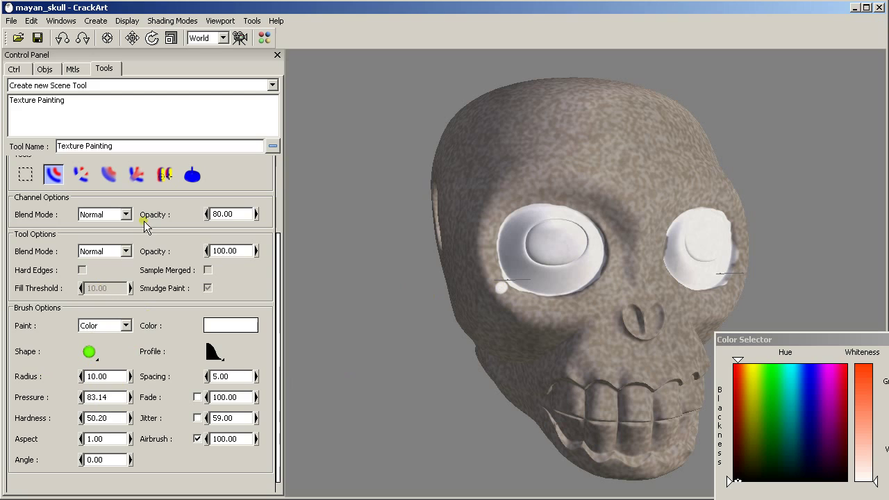
click(55, 36)
click(83, 175)
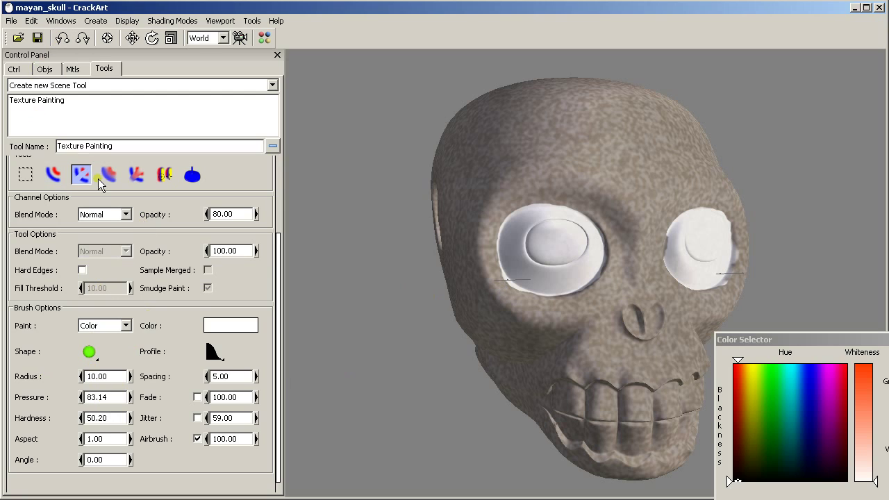
click(508, 290)
drag(503, 283, 518, 295)
Soften the edges of the white paint around both eyes.
click(109, 175)
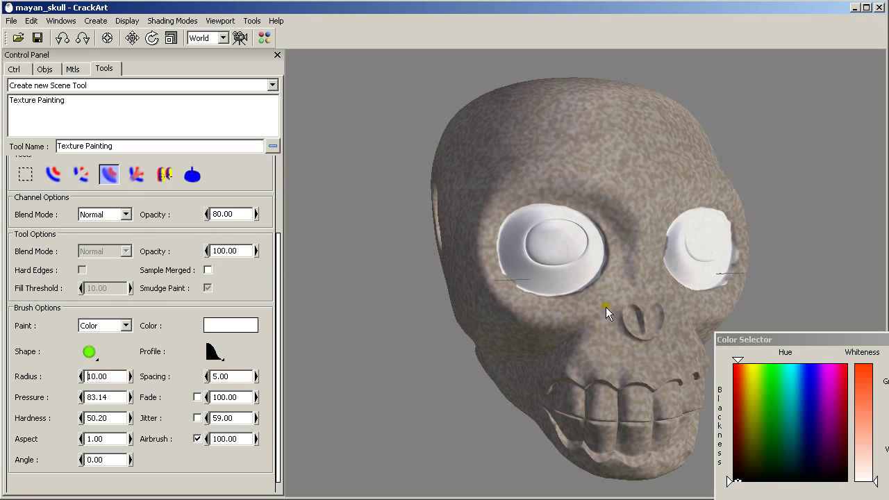
mouse_move(605, 307)
alt+mouse_down()
mouse_move(581, 319)
mouse_move(538, 301)
alt+mouse_up()
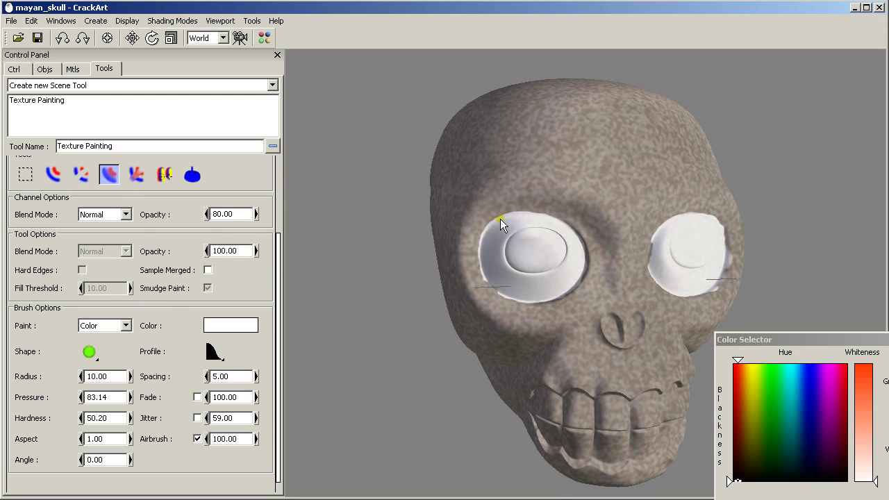
mouse_move(504, 219)
mouse_down()
mouse_move(476, 243)
mouse_move(491, 214)
mouse_move(475, 277)
mouse_move(477, 268)
mouse_move(502, 296)
mouse_move(534, 308)
mouse_move(511, 292)
mouse_move(553, 304)
mouse_move(579, 297)
mouse_move(556, 301)
mouse_move(587, 278)
mouse_move(563, 221)
mouse_move(517, 211)
mouse_move(553, 220)
mouse_move(499, 226)
mouse_move(560, 221)
mouse_move(580, 257)
mouse_move(574, 286)
mouse_move(580, 278)
mouse_move(559, 306)
mouse_up()
middle_drag(666, 289, 566, 286)
mouse_move(540, 214)
mouse_down()
mouse_move(515, 244)
mouse_move(528, 266)
mouse_move(517, 257)
mouse_move(523, 275)
mouse_move(559, 282)
mouse_move(523, 267)
mouse_move(613, 284)
mouse_move(572, 282)
mouse_move(595, 280)
mouse_move(622, 259)
mouse_move(604, 194)
mouse_move(599, 203)
mouse_move(569, 200)
mouse_move(585, 207)
mouse_move(564, 205)
mouse_up()
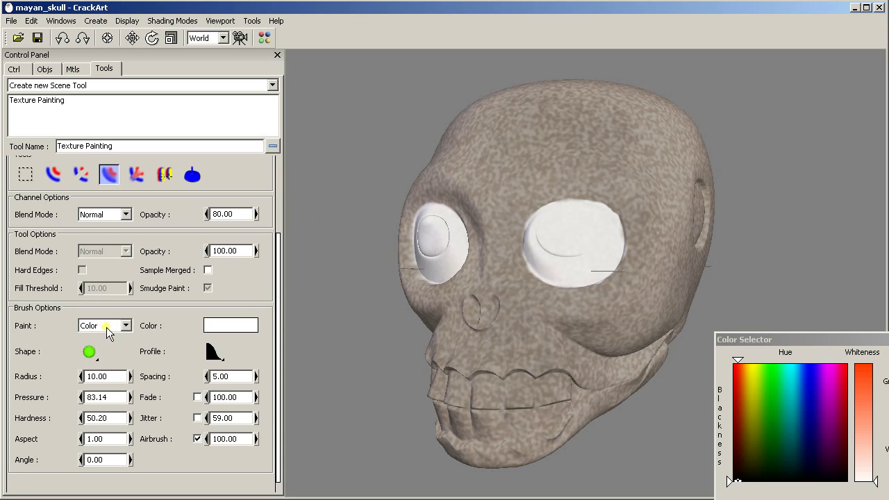
Try the Multiply and Divide channel blend modes on the white eye paint.
click(126, 215)
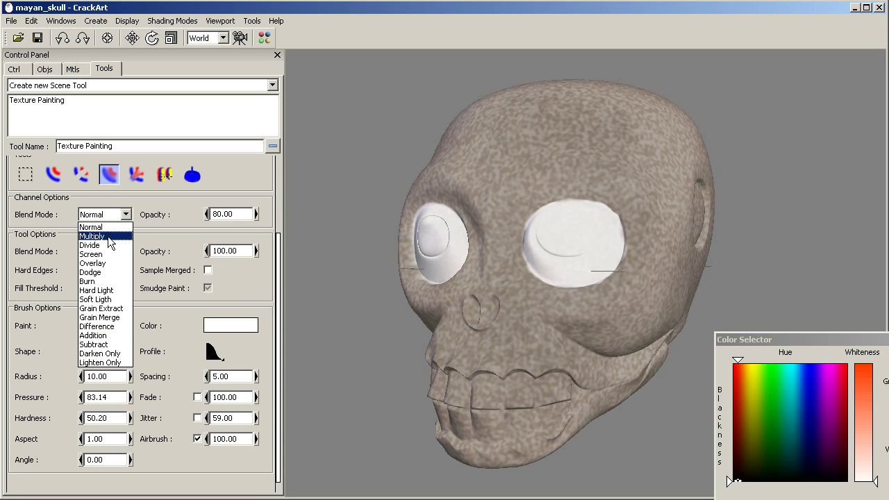
click(107, 236)
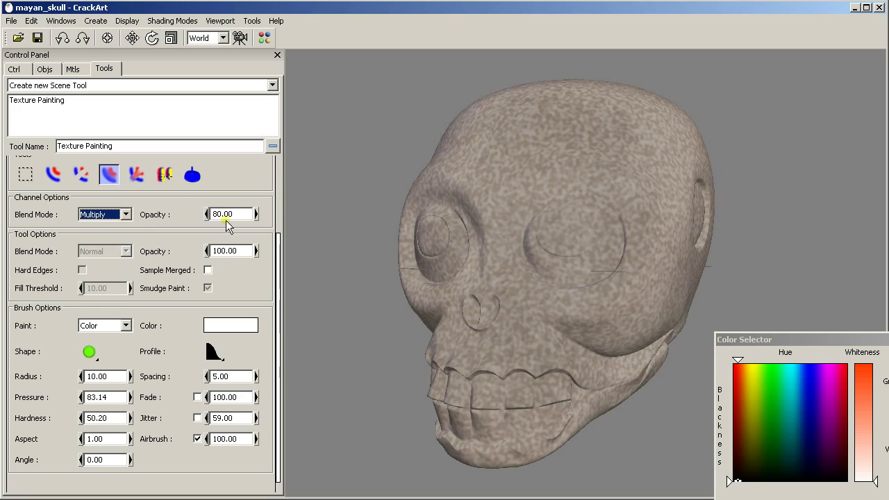
click(127, 215)
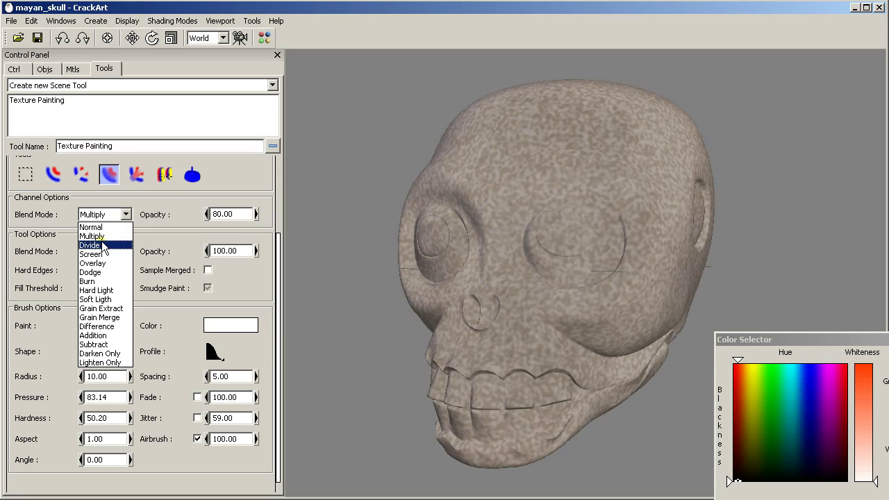
click(98, 243)
Set the channel blend mode to Screen and the channel opacity to 65.
click(126, 214)
click(97, 254)
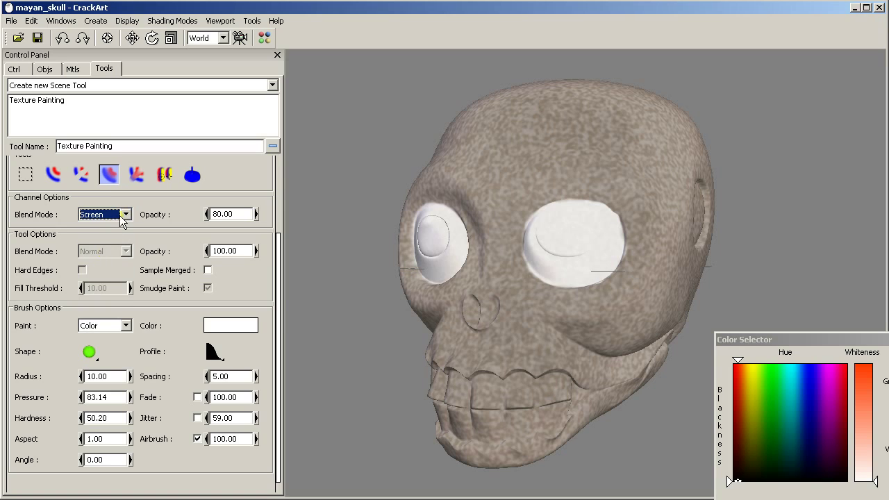
middle_drag(541, 264, 601, 269)
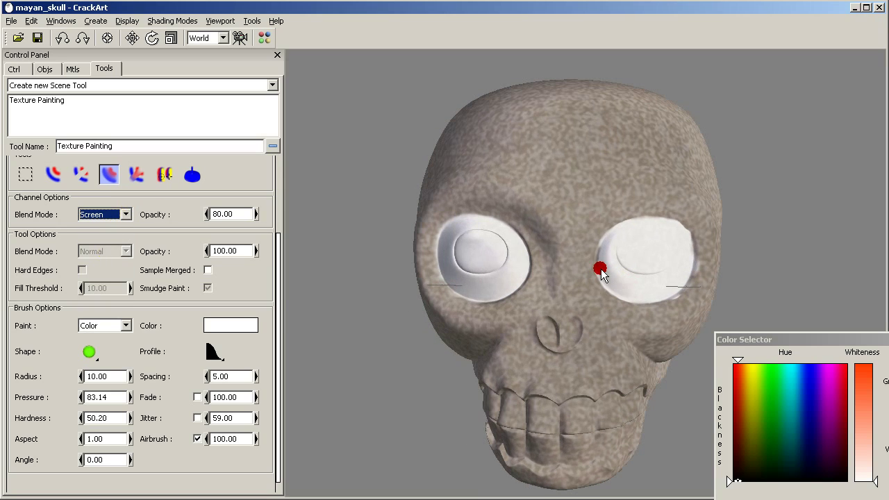
drag(252, 216, 175, 217)
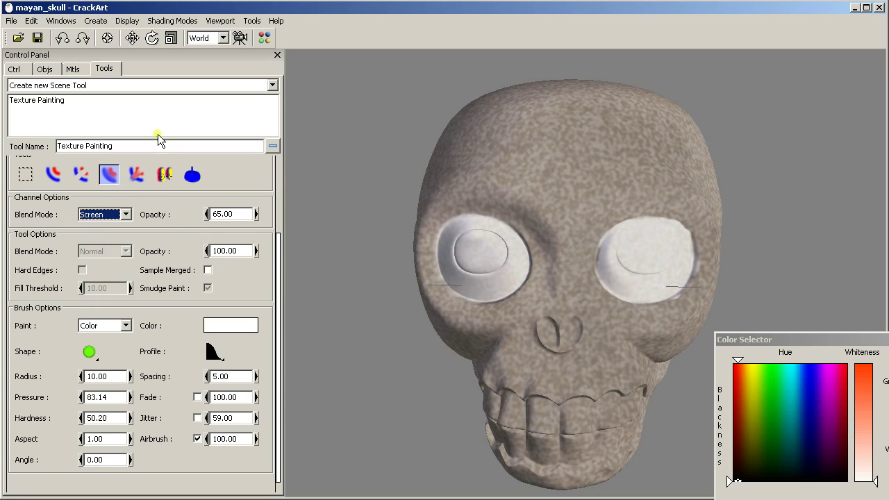
Merge SkullHR's background and canvas with the white eyes into the background bitmap.
scroll(278, 251, up, 3)
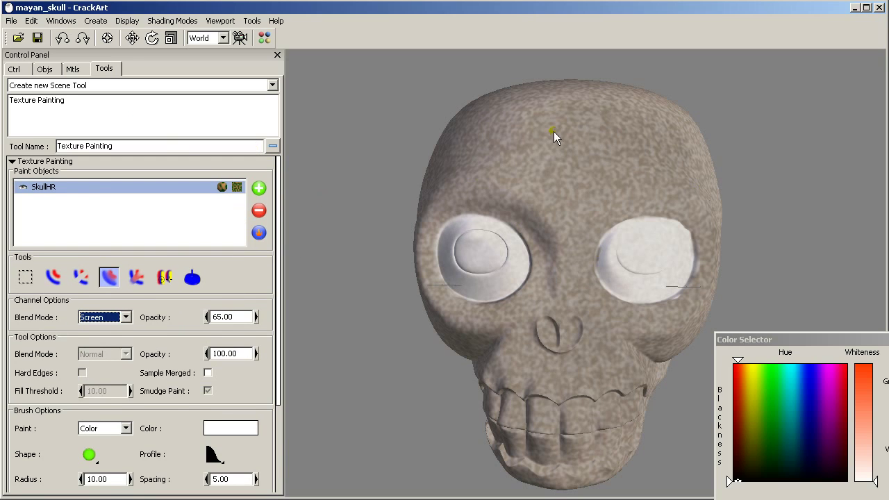
right_click(88, 189)
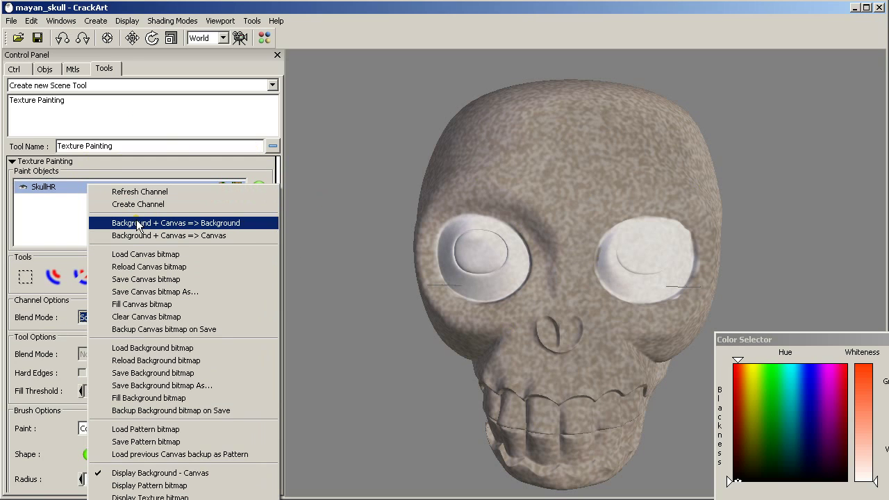
click(138, 223)
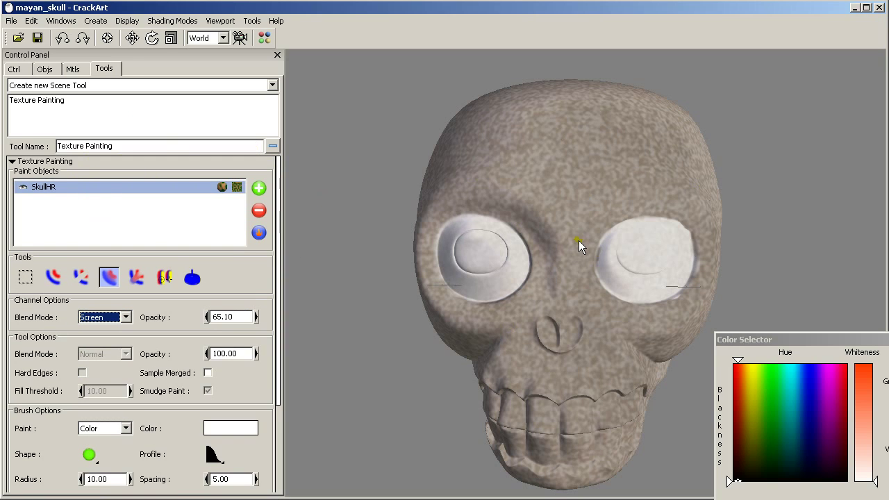
Switch back to the paint brush and set the channel blend mode to Normal.
mouse_move(557, 286)
middle_down()
mouse_move(587, 275)
mouse_move(504, 236)
middle_up()
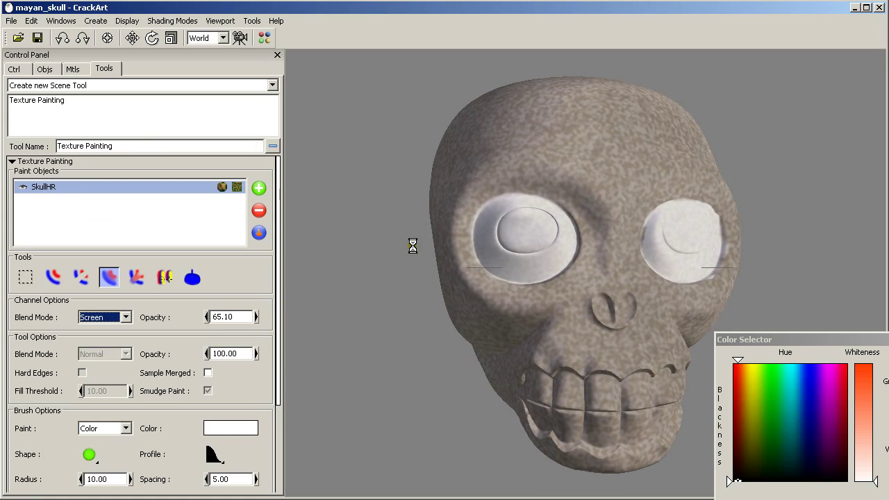
click(53, 277)
click(125, 316)
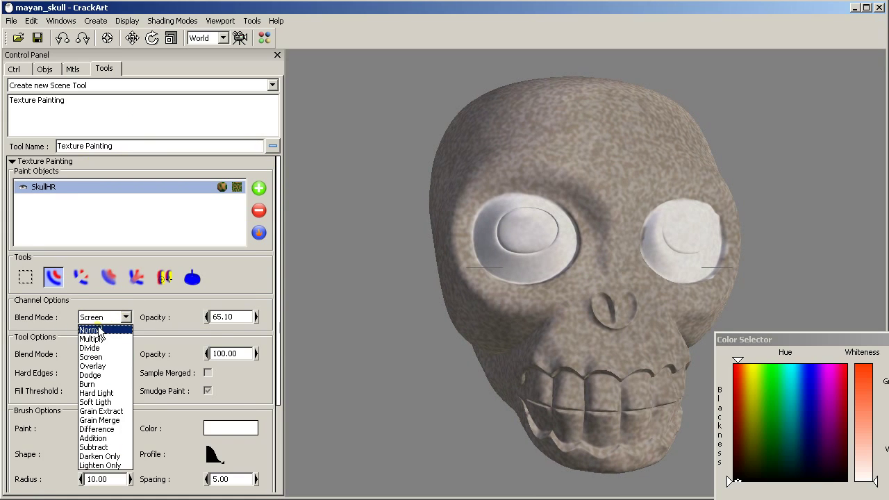
key(Return)
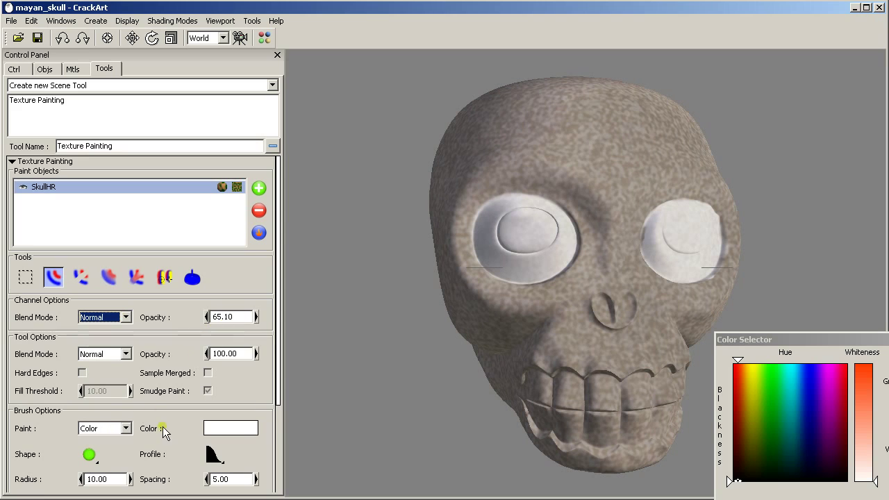
Change the brush color to black and paint the pupil of the skull's right eye.
click(218, 428)
click(740, 379)
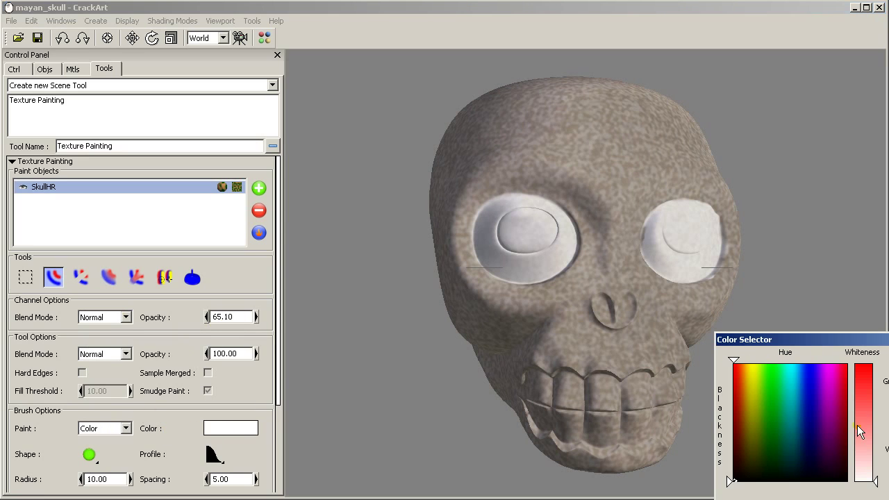
drag(859, 430, 864, 370)
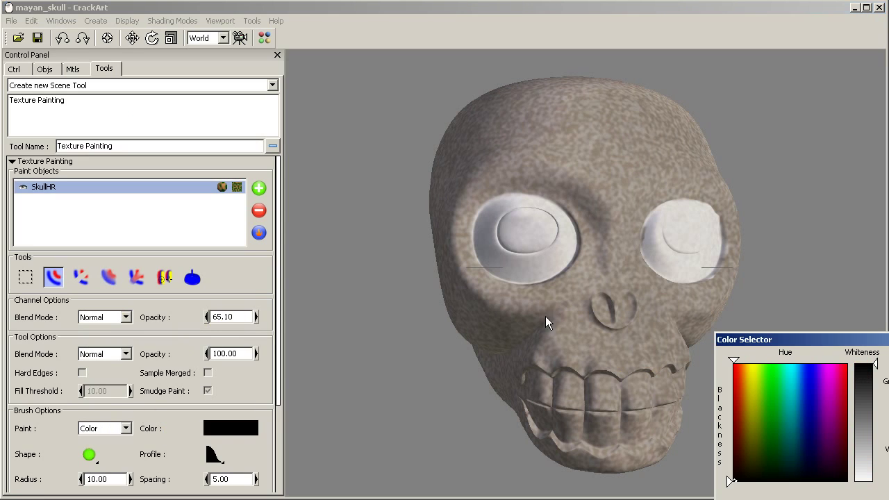
click(520, 234)
mouse_move(520, 234)
mouse_down()
mouse_move(503, 221)
mouse_move(505, 243)
mouse_move(545, 236)
mouse_move(546, 218)
mouse_move(536, 214)
mouse_move(510, 224)
mouse_move(520, 241)
mouse_move(549, 235)
mouse_up()
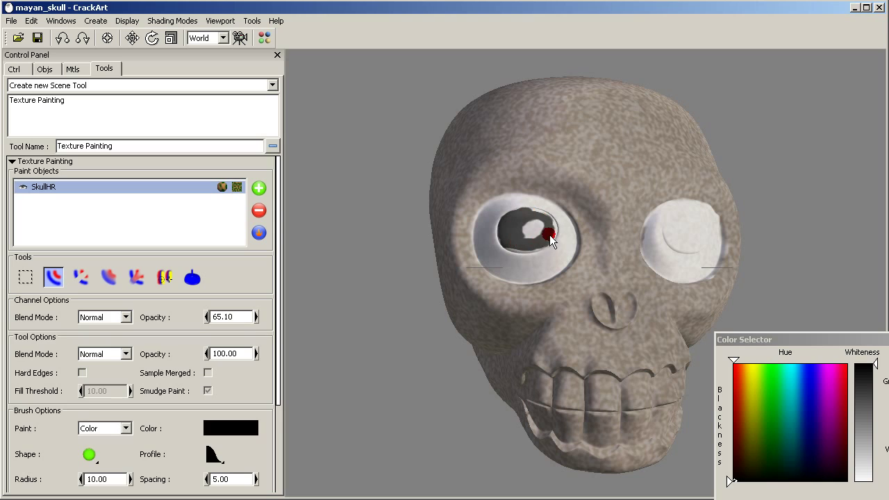